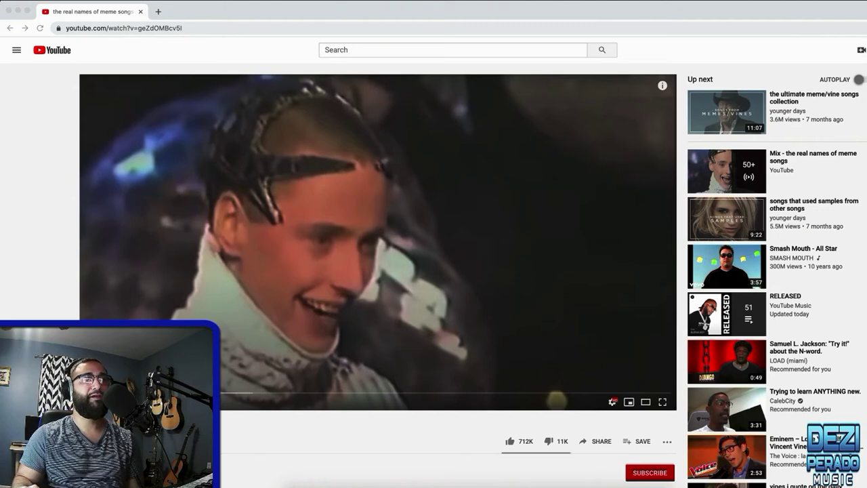
- Switch to the browser and play a stretch of the YouTube video of meme songs
key("super+Tab")
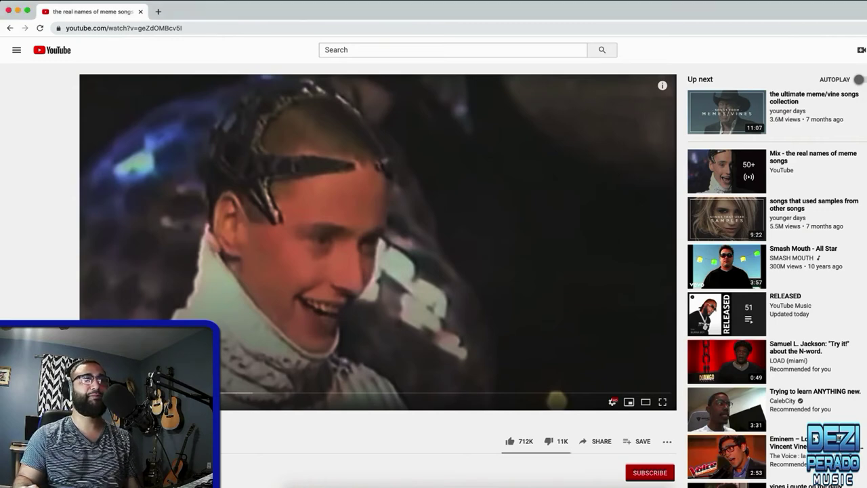
key("space")
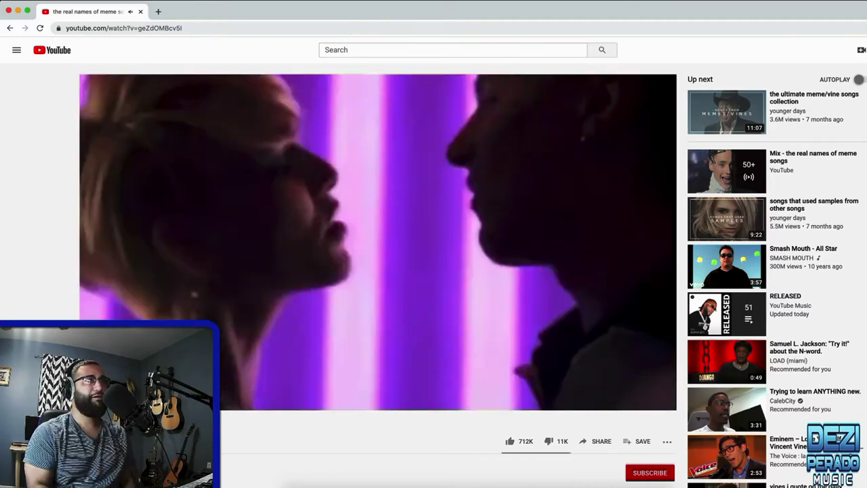
key("space")
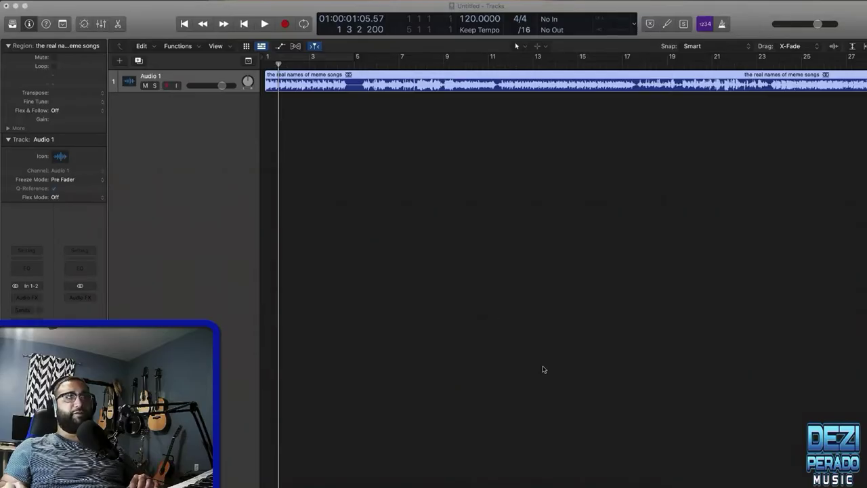
- Audition the imported meme songs audio from bar 1 to bar 17 to locate where the wanted song starts
left_click_drag(280, 65, 262, 66)
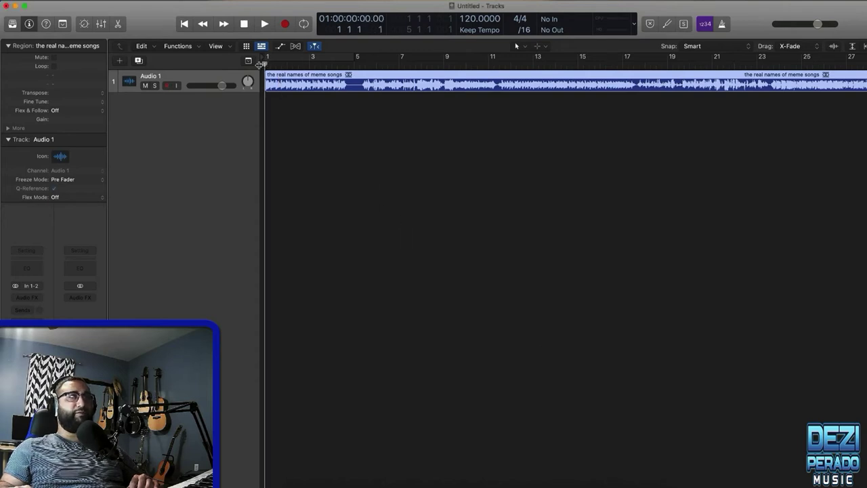
key("space")
left_click(356, 66)
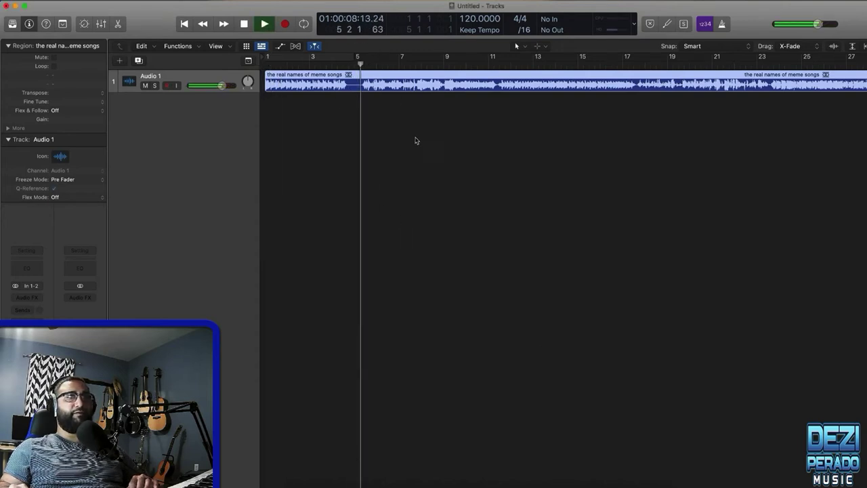
left_click(442, 65)
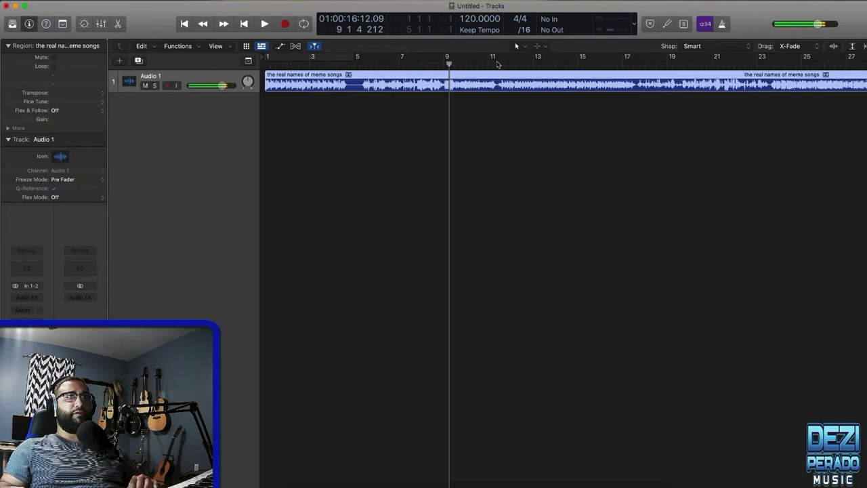
left_click(499, 65)
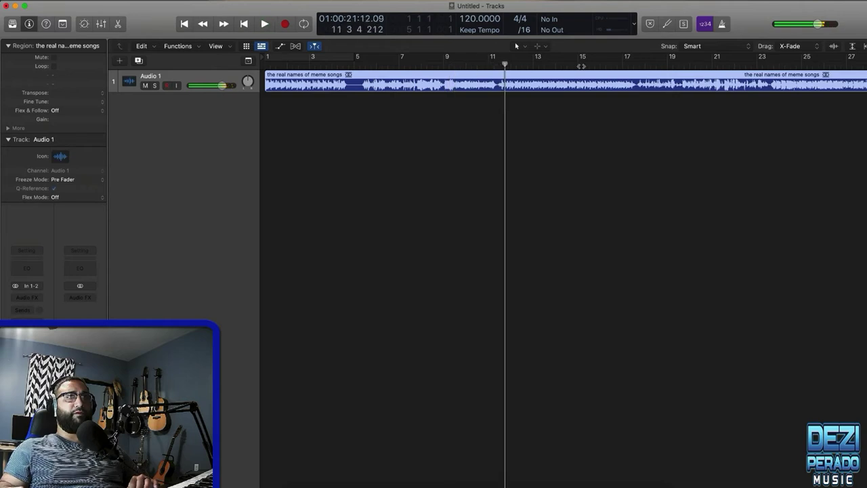
left_click(579, 66)
left_click(634, 65)
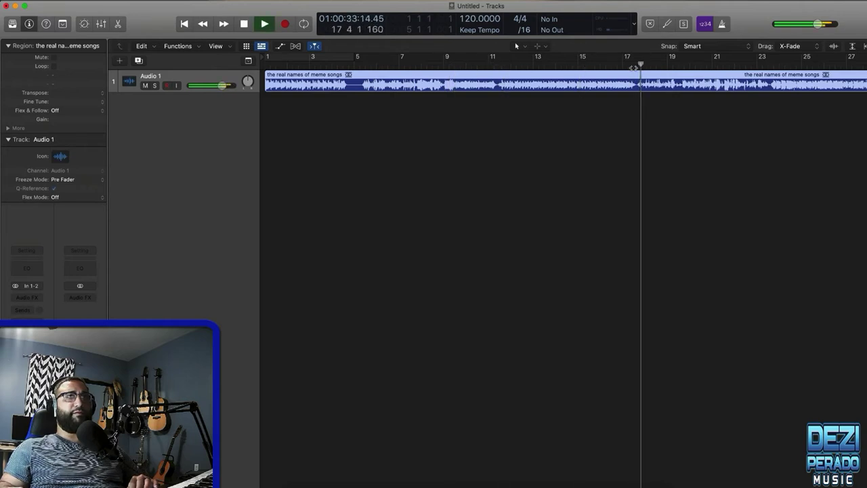
key("space")
left_click_drag(642, 65, 639, 66)
left_click(635, 65)
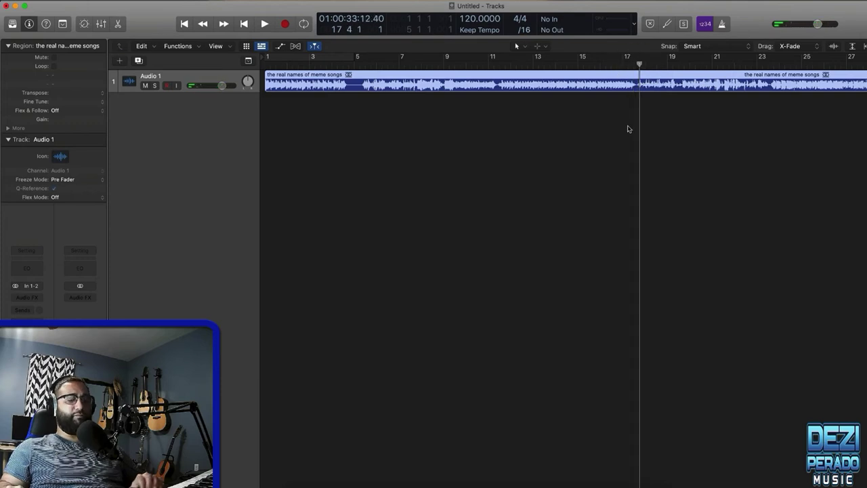
- Split the audio region at about 17 3 3 and delete the part before the split
left_click(628, 126, "ctrl+alt")
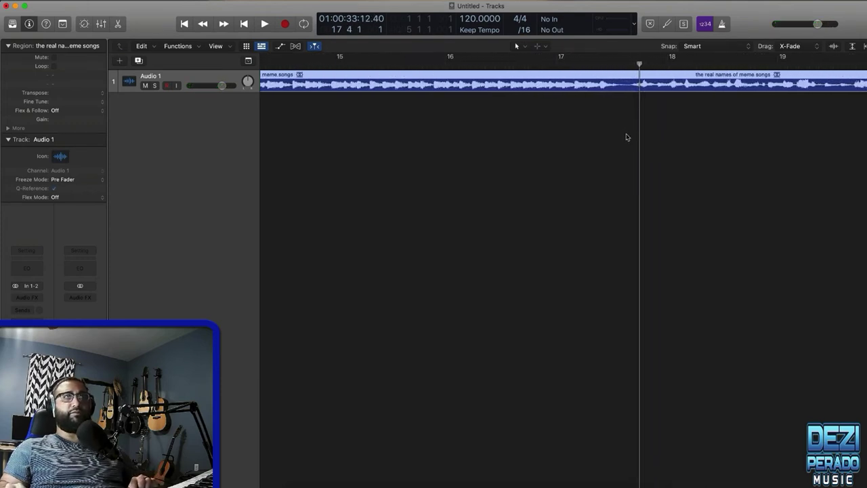
left_click(631, 85, "super")
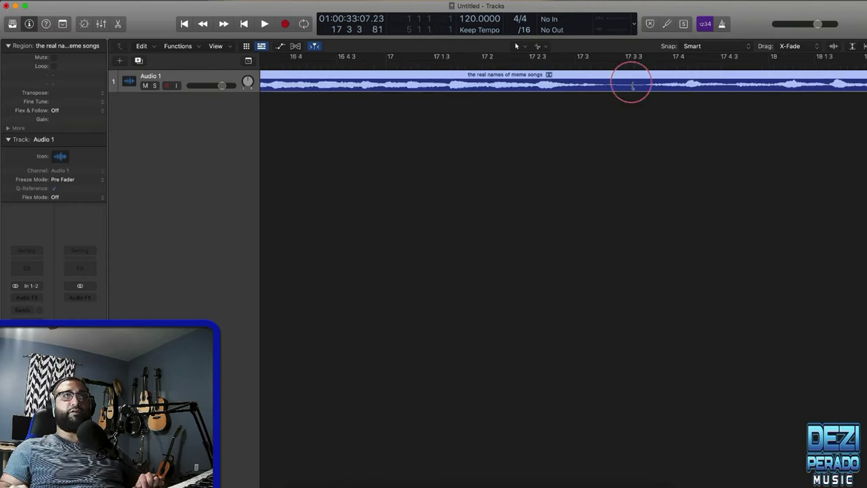
left_click(600, 90)
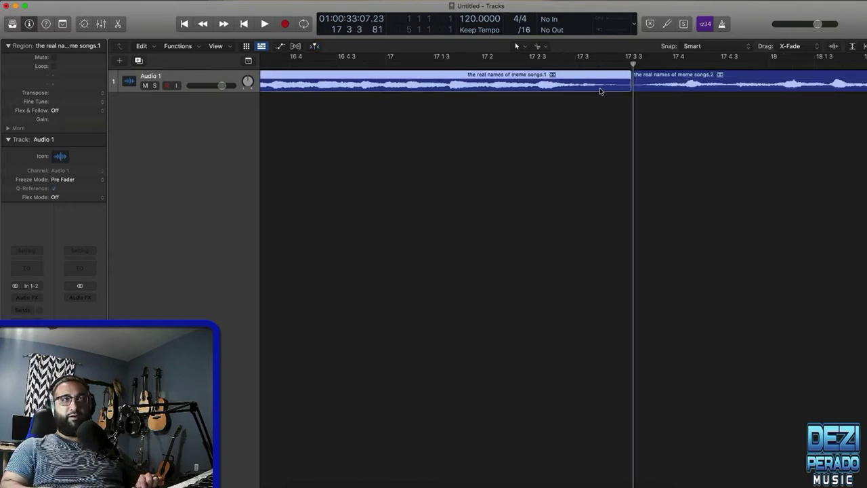
key("Delete")
- Locate the end of the song near bar 23, split the region at 23 3 2 and delete the remainder
scroll(601, 90, "right", 10)
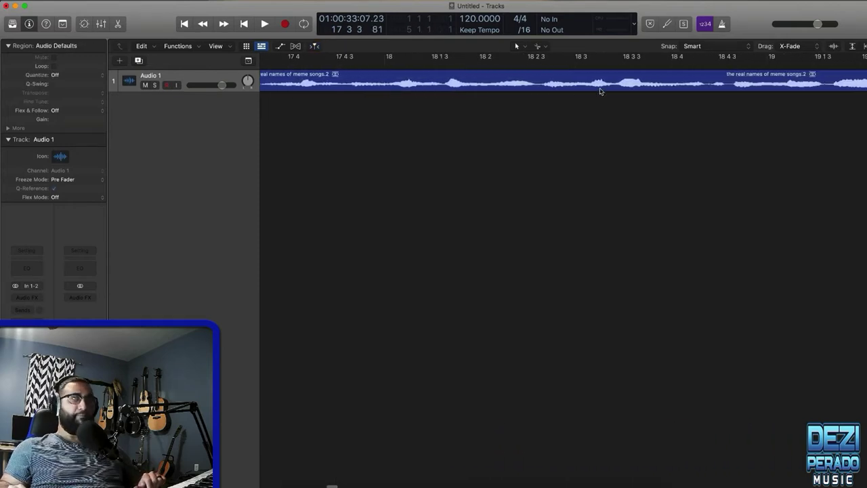
key("super+Left")
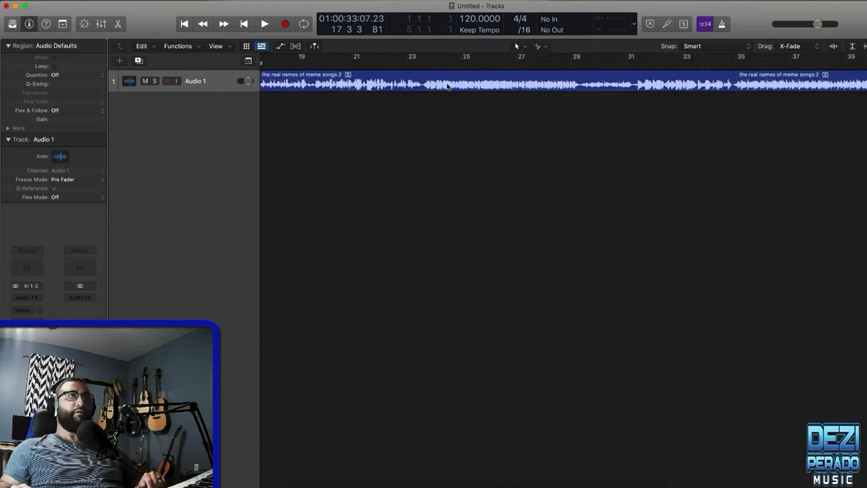
key("super+Left")
key("super+Left")
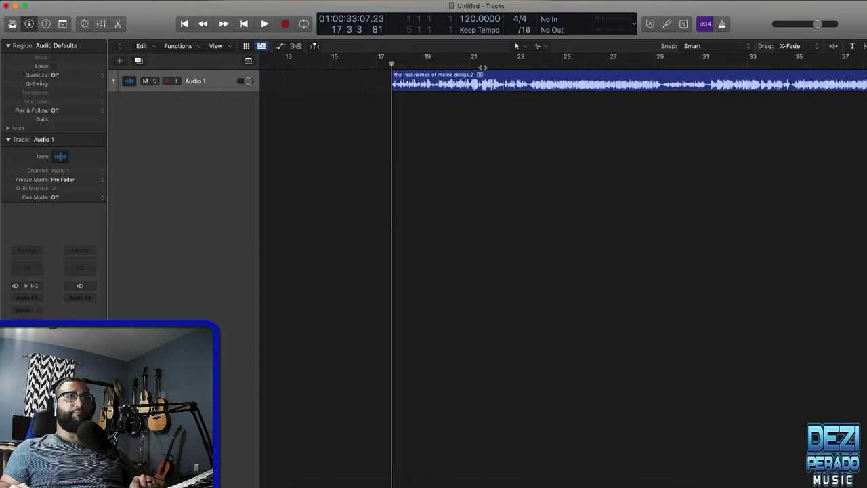
double_click(510, 68)
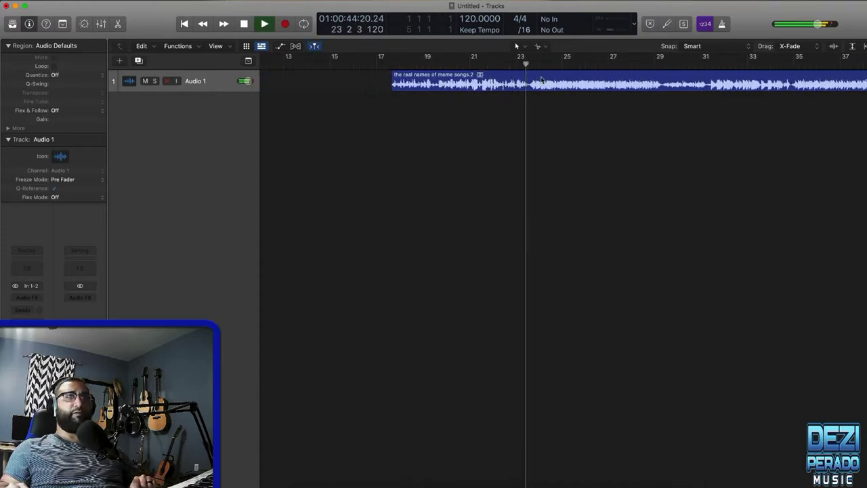
key("space")
scroll(530, 98, "right", 1)
left_click(528, 94)
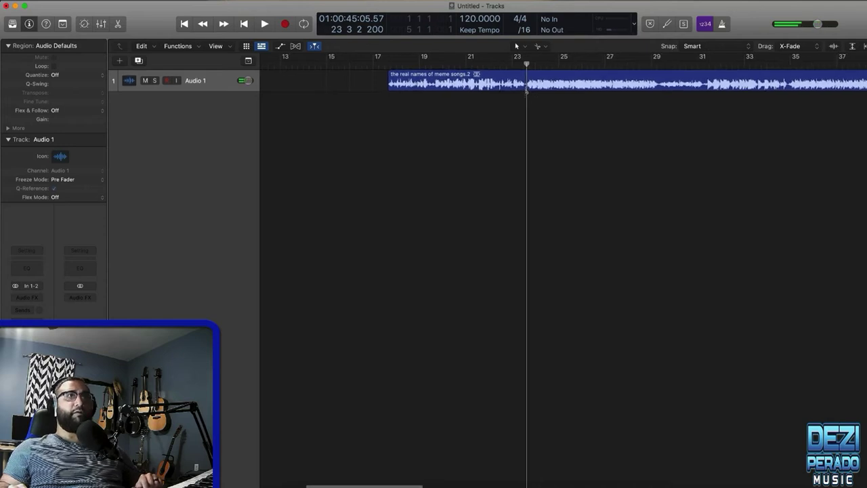
key("Delete")
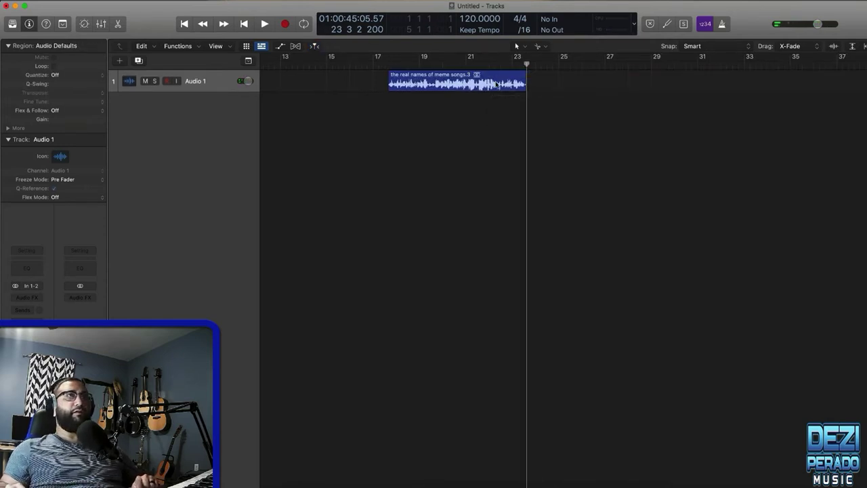
- Move the trimmed sample region to the start of bar 1 and play it from the beginning
scroll(498, 84, "left", 10)
left_click_drag(708, 74, 323, 75)
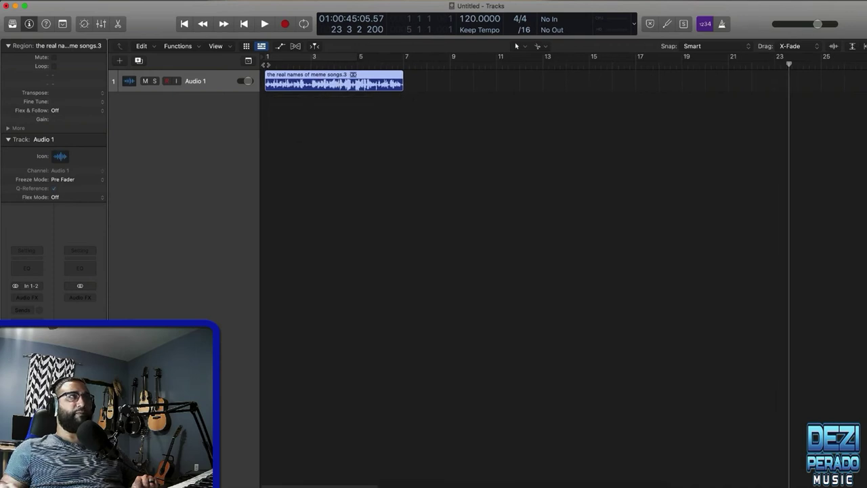
key("Return")
key("space")
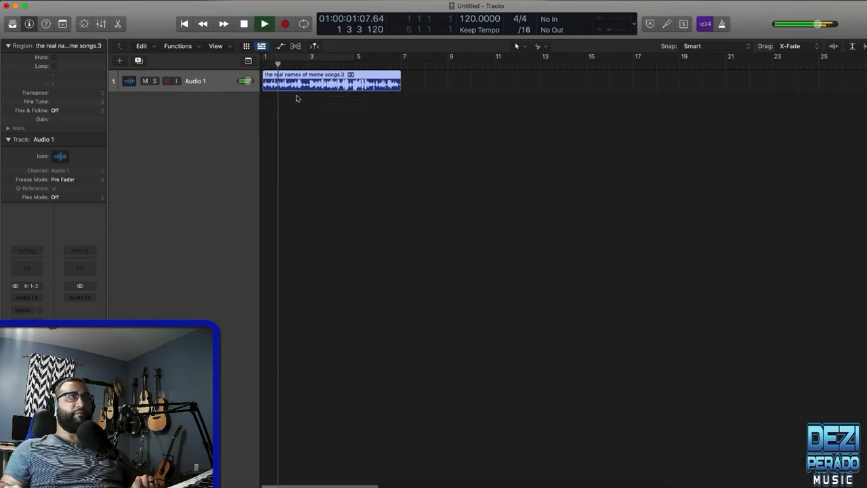
- Set a cycle range from bar 1 to bar 7 and play Audio 1 through the BPM Counter plug-in
key("space")
left_click_drag(268, 57, 403, 65)
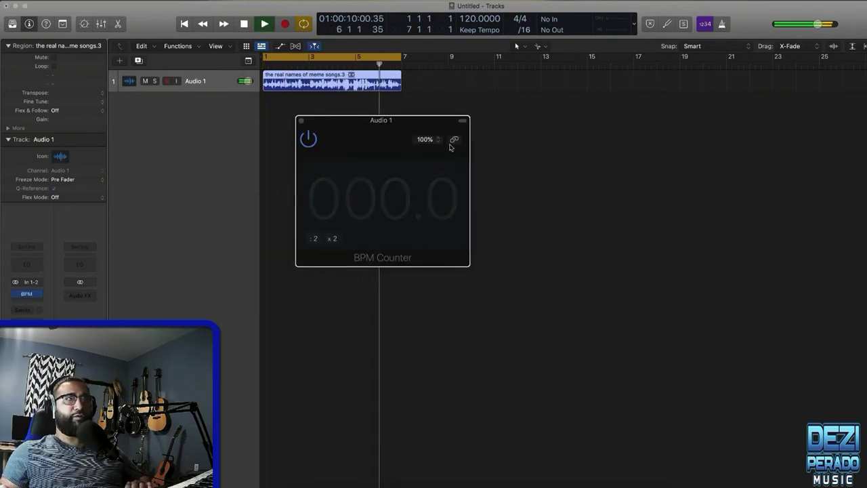
key("space")
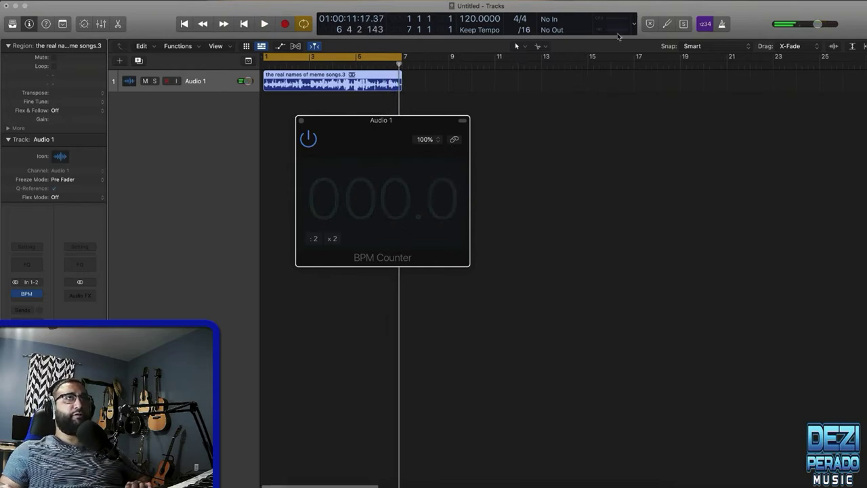
- Mute Audio 1, play the metronome alone and set the project tempo to 117
left_click(145, 82)
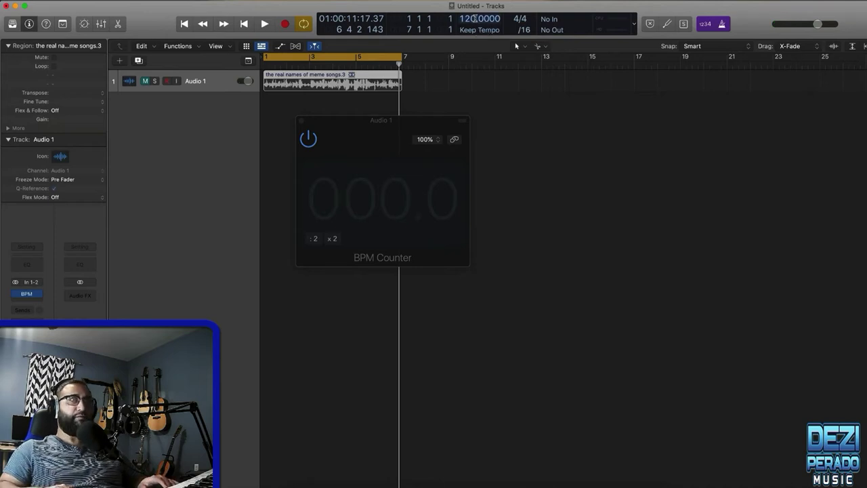
left_click(267, 28)
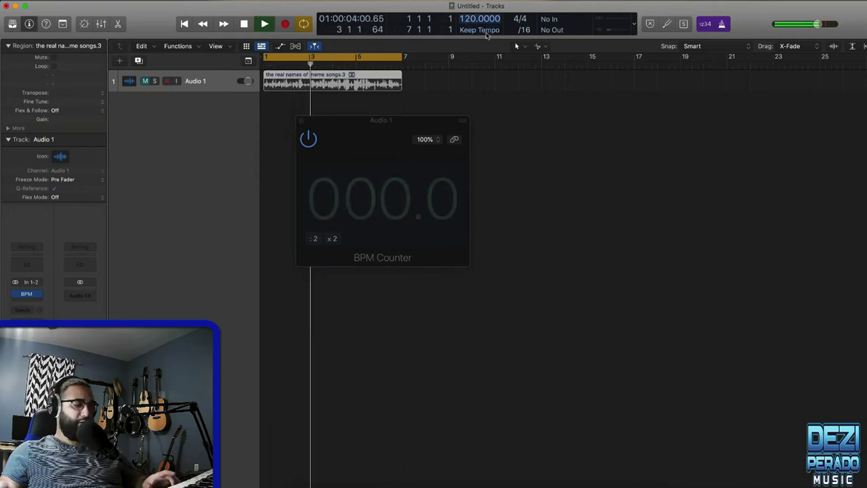
type("117")
key("Return")
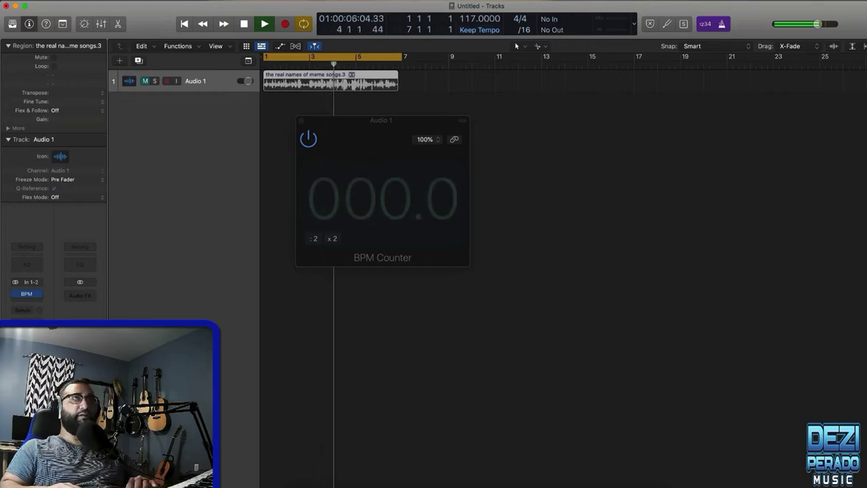
key("space")
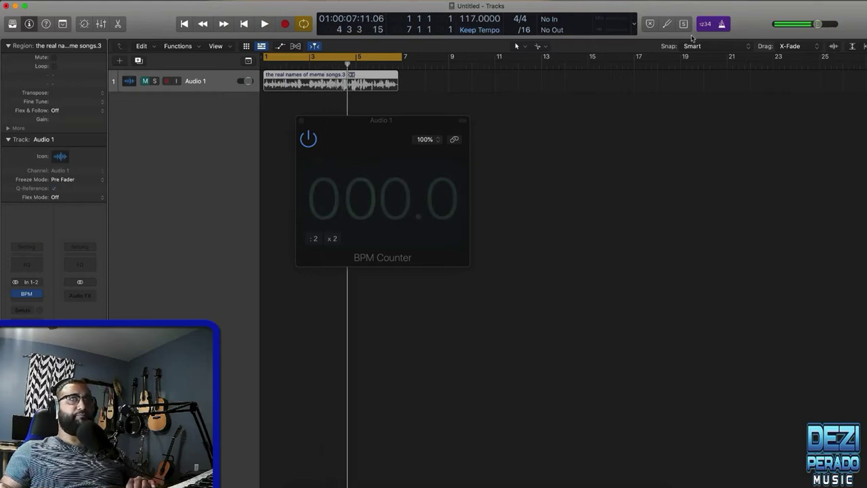
- Check the unmuted Audio 1 sample against the metronome at the project tempo and close the BPM Counter
left_click(724, 25)
key("space")
key("space")
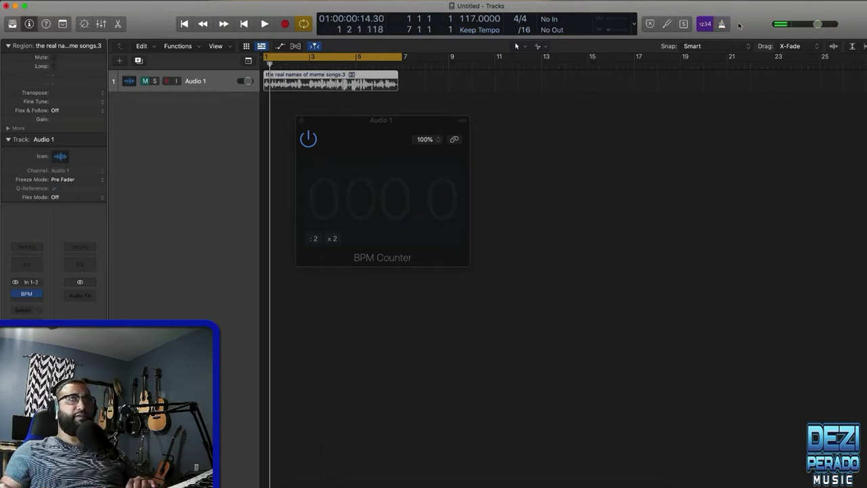
left_click(145, 81)
key("space")
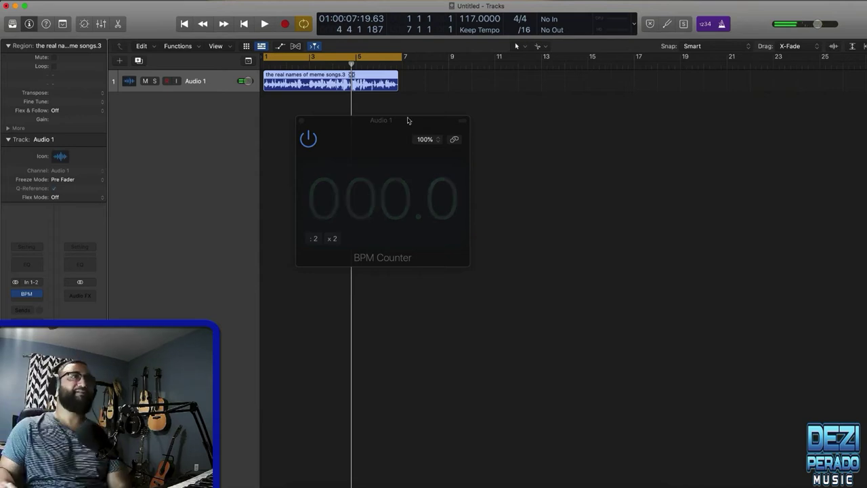
left_click(302, 122)
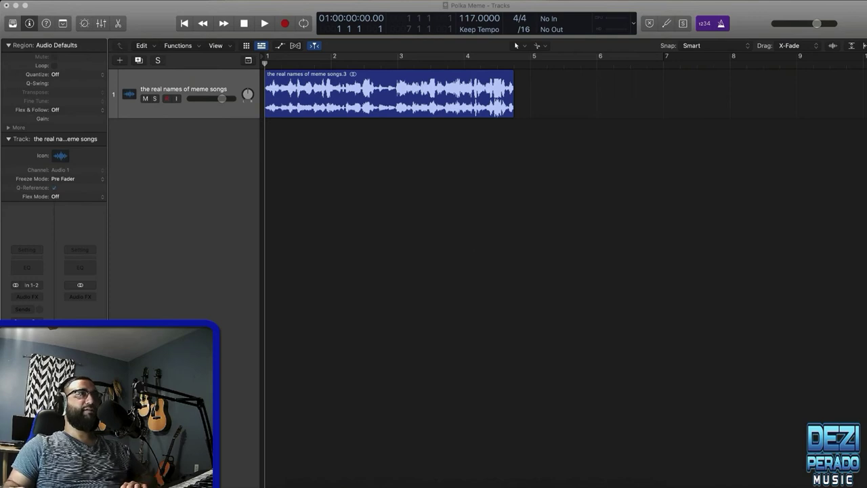
- Mute the sample track, set the project tempo to 100 and listen to the metronome alone
left_click(145, 99)
key("space")
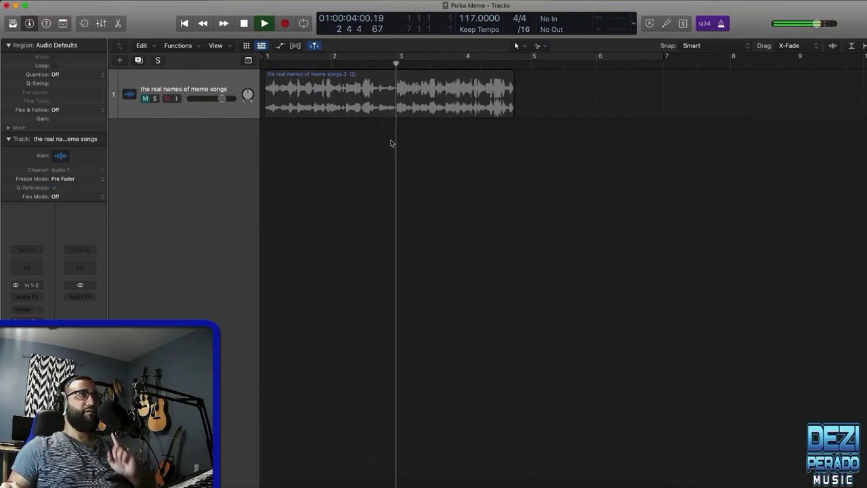
key("space")
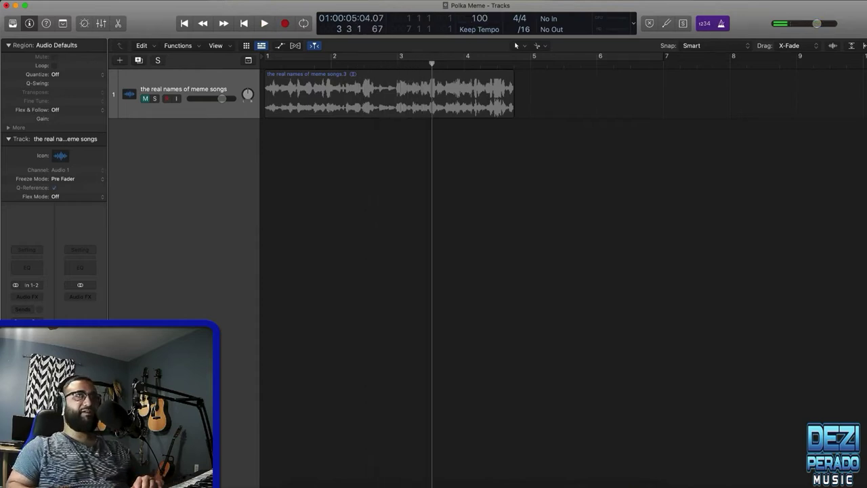
key("space")
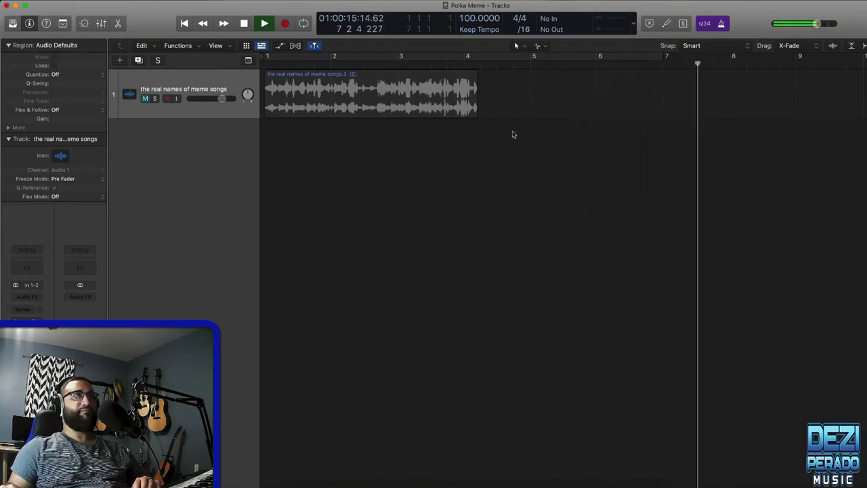
key("space")
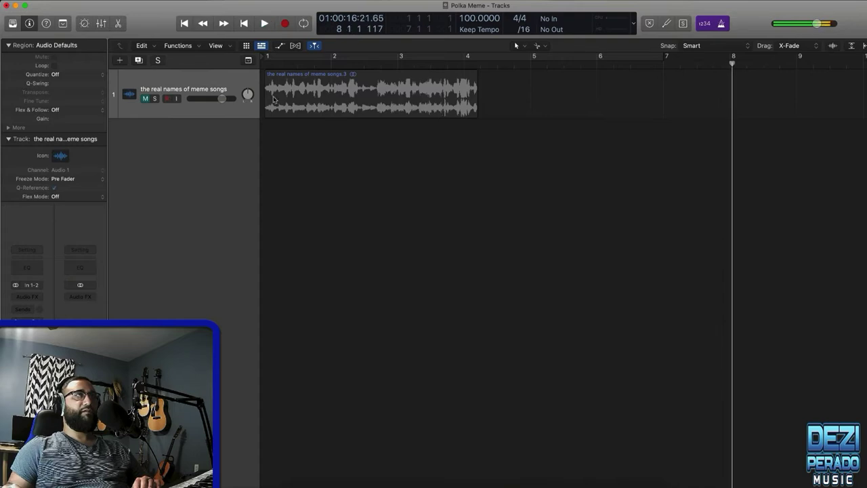
- Select the muted sample region and start and stop playback briefly
left_click(328, 99)
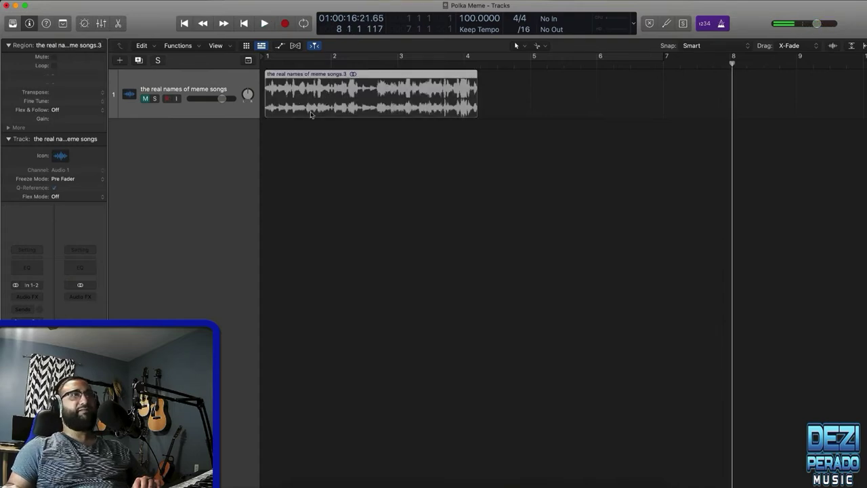
key("space")
key("space")
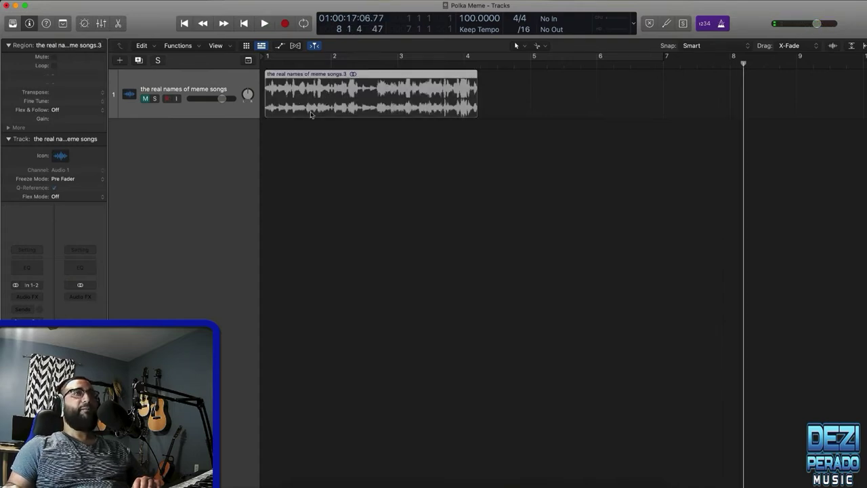
- Set the project tempo to 96 and play the metronome alone from the start of the project
left_click(184, 24)
key("space")
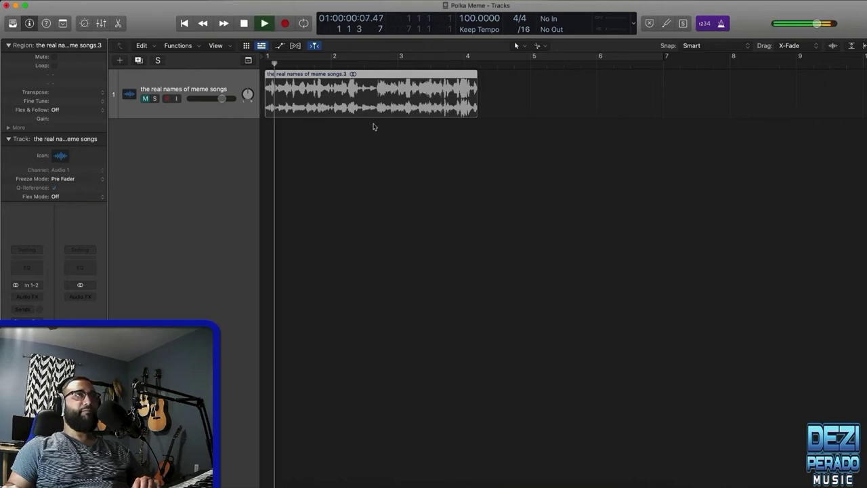
key("space")
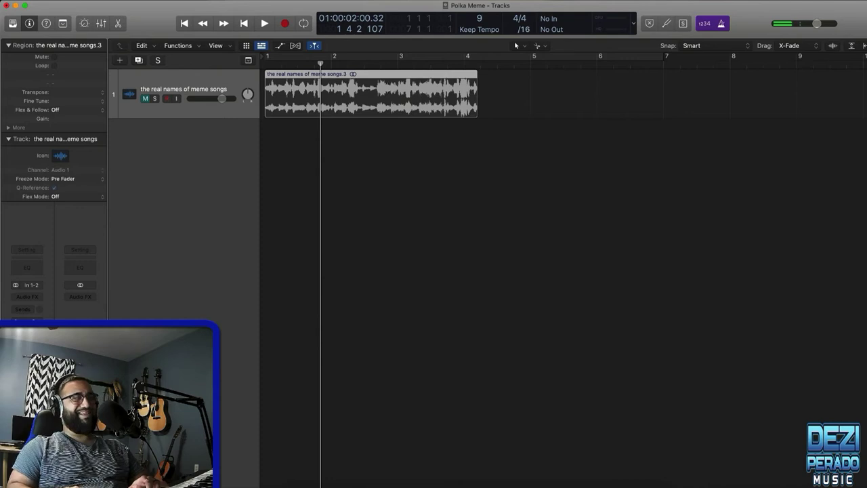
key("space")
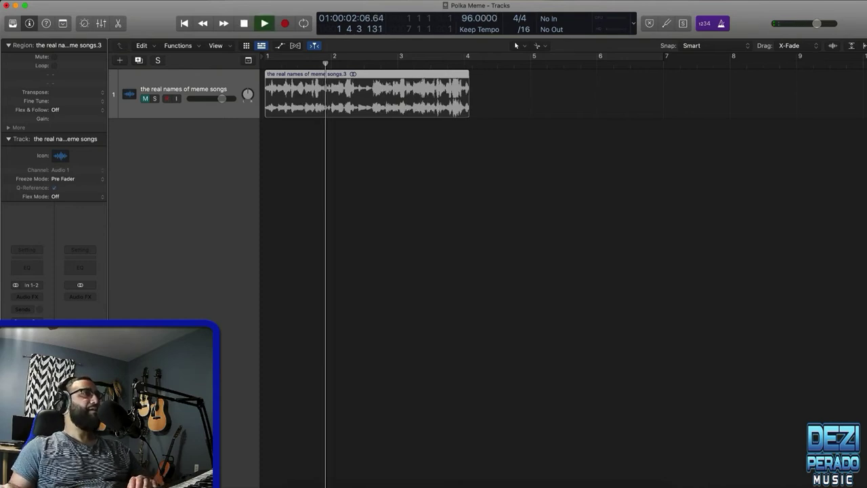
left_click(184, 24)
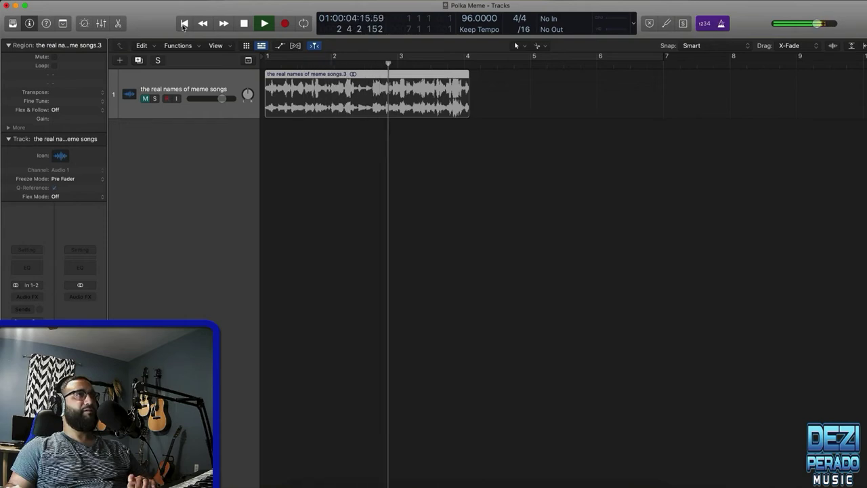
key("space")
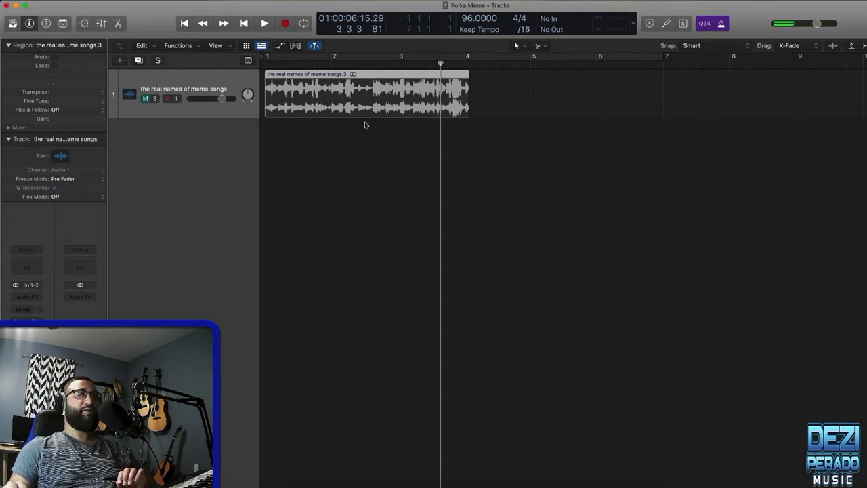
- Unmute the sample track and play it from the beginning against the metronome
left_click(145, 101)
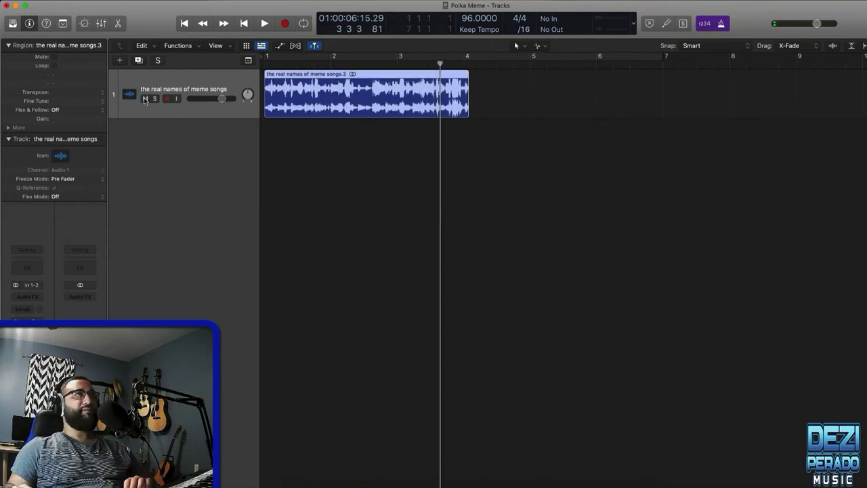
key("space")
key("space")
left_click(184, 23)
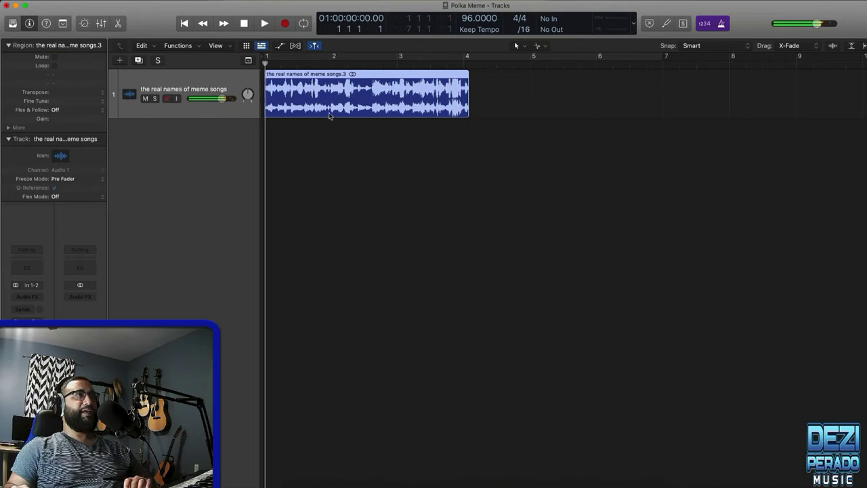
key("space")
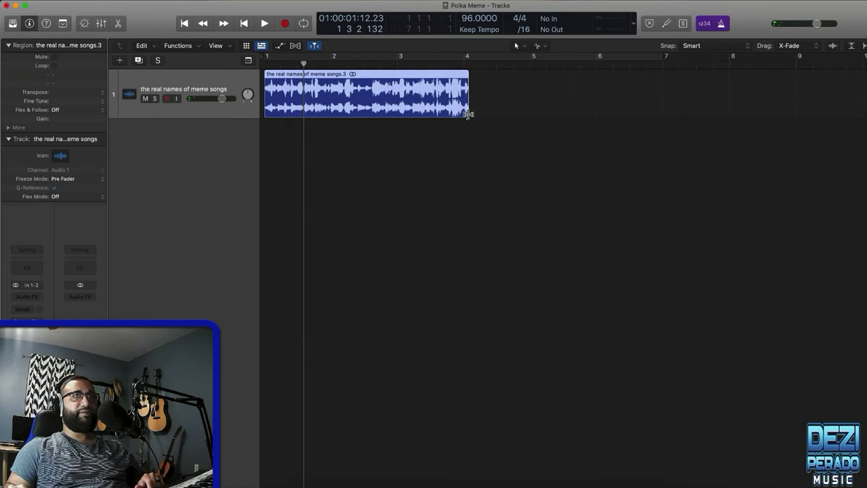
- Time-stretch the sample region to a length of 3 2 0 0 and play it from the start against the metronome
left_click_drag(467, 113, 496, 110)
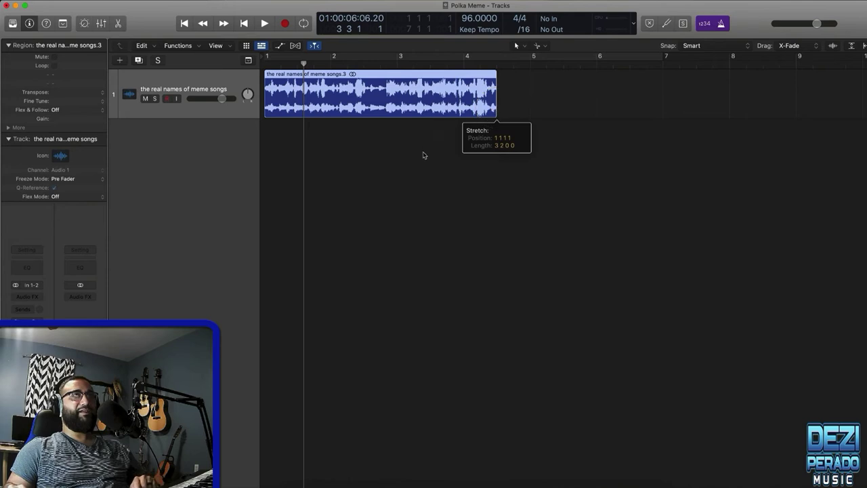
key("Return")
key("space")
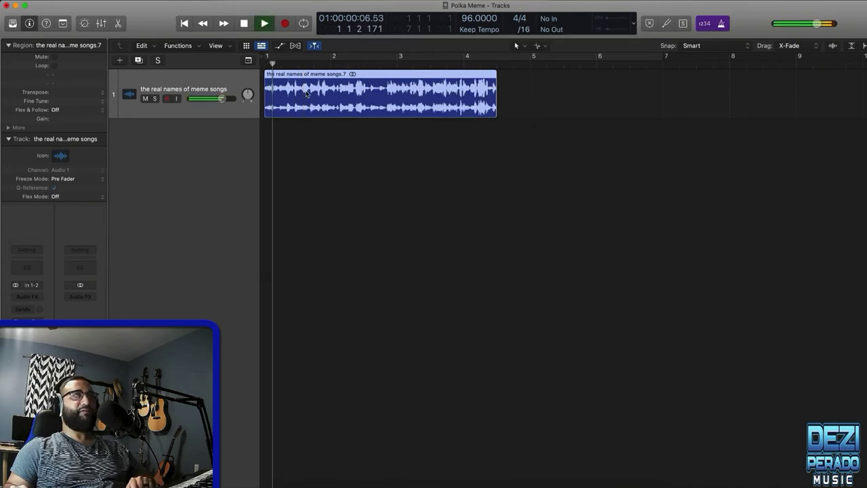
key("space")
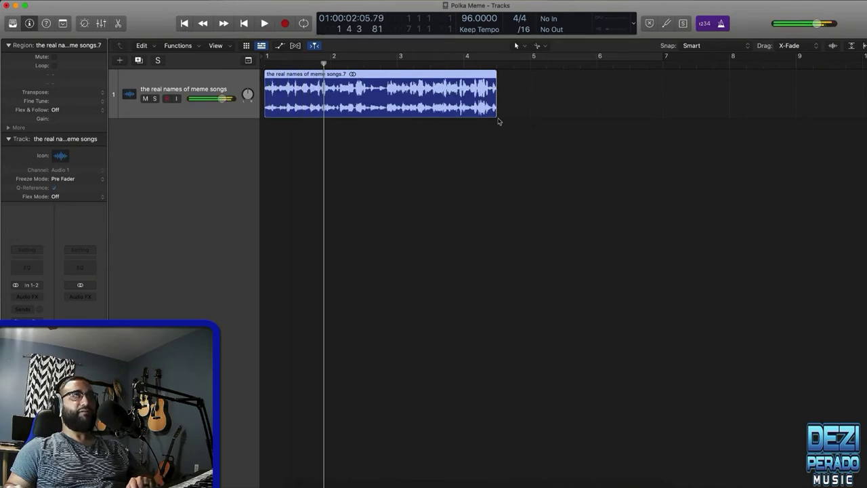
- Time-stretch the sample region to a length of 3 3 0 0 and listen to it with the metronome
left_click_drag(496, 114, 511, 114)
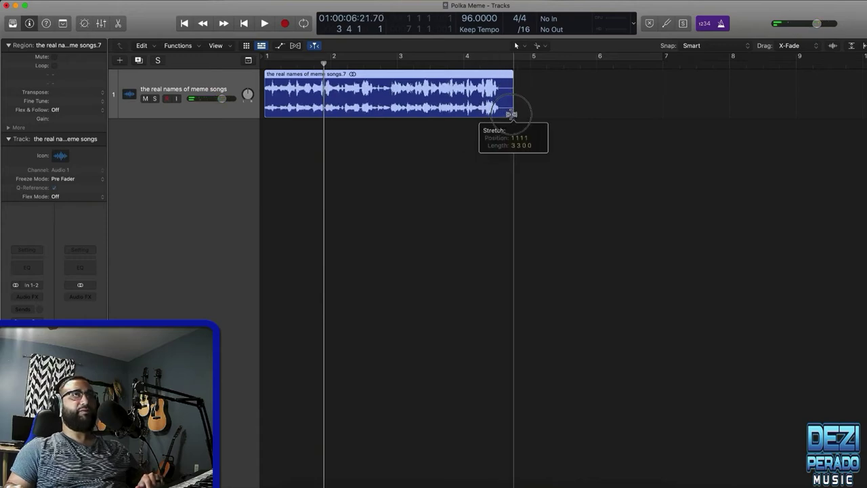
left_click(413, 151)
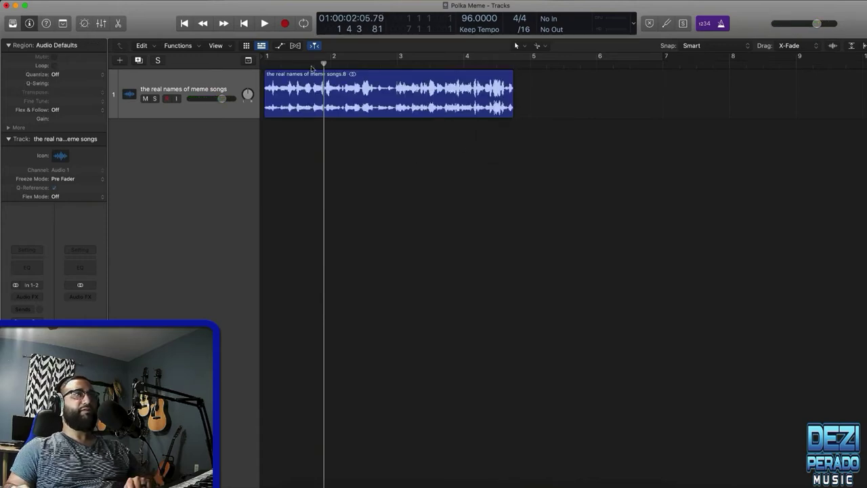
left_click(197, 24)
key("space")
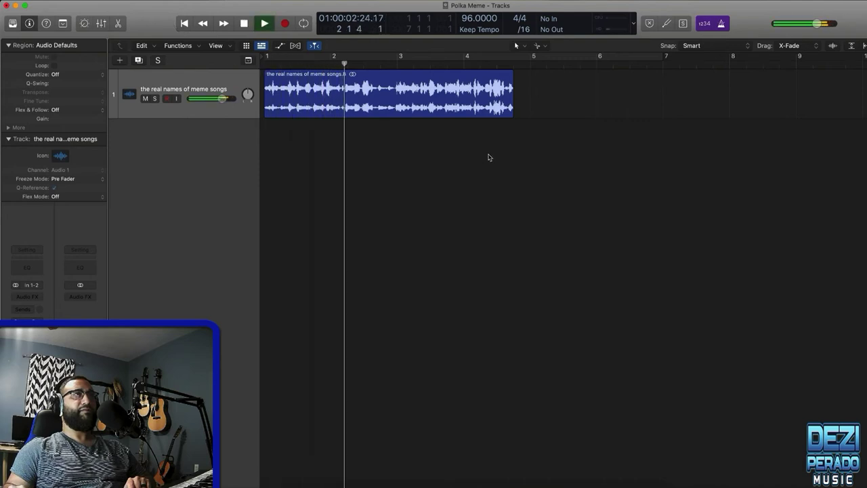
key("space")
- Time-stretch the sample region to a length of 3 3 1 0 and check it from the beginning against the metronome
scroll(509, 119, "right", 1)
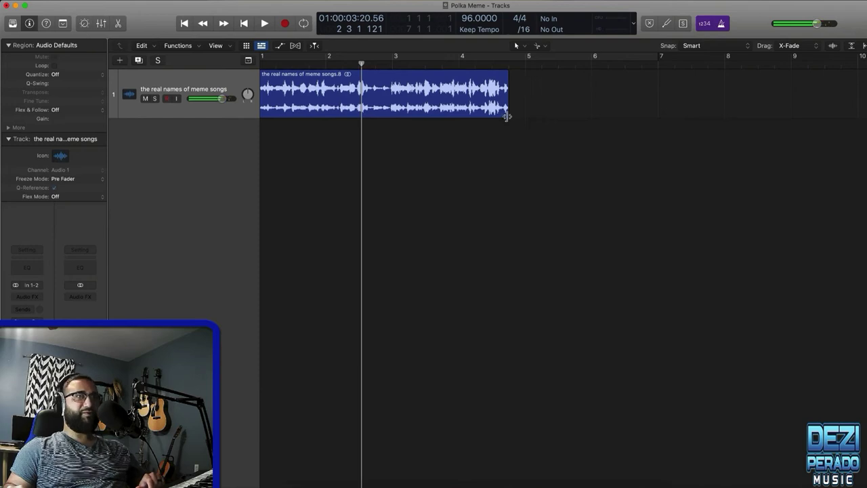
left_click_drag(506, 115, 511, 114)
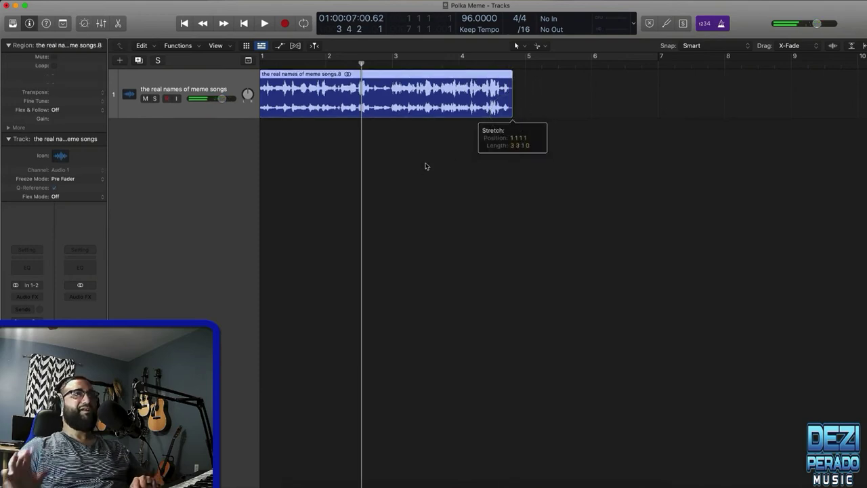
left_click(184, 24)
key("space")
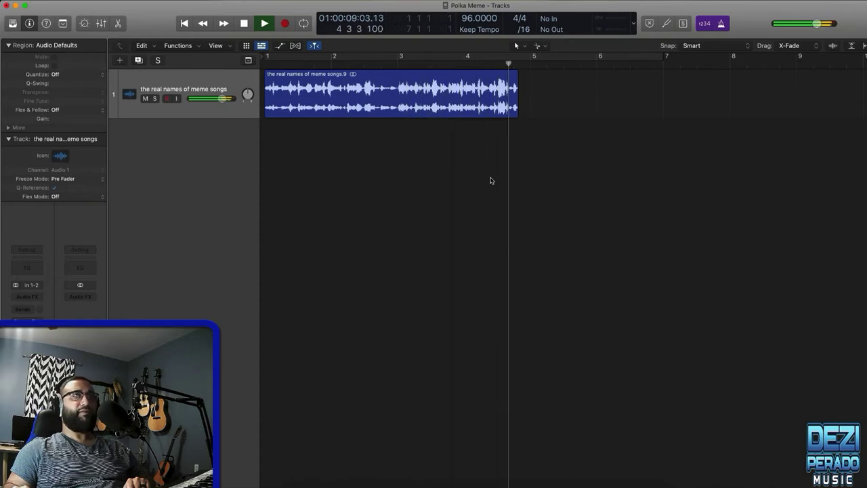
key("space")
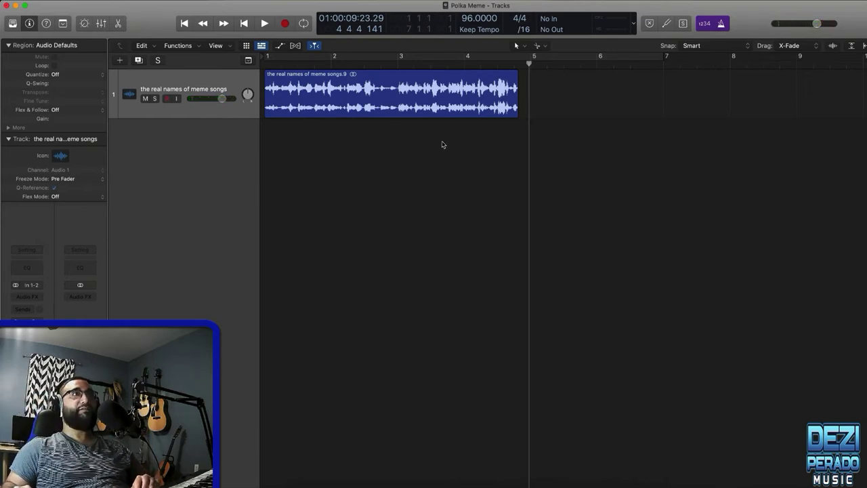
- Create a new Quick Sampler (Optimized) track from the stretched sample region and reposition the plug-in window
left_click(355, 94)
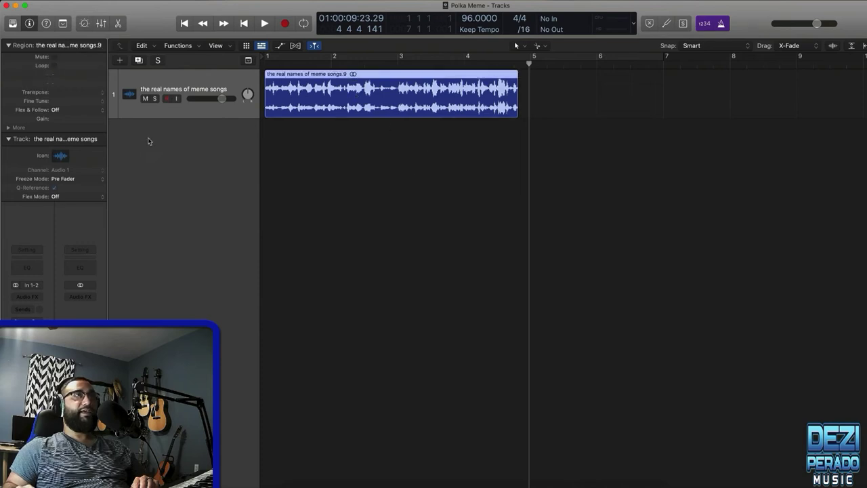
left_click_drag(372, 101, 219, 142)
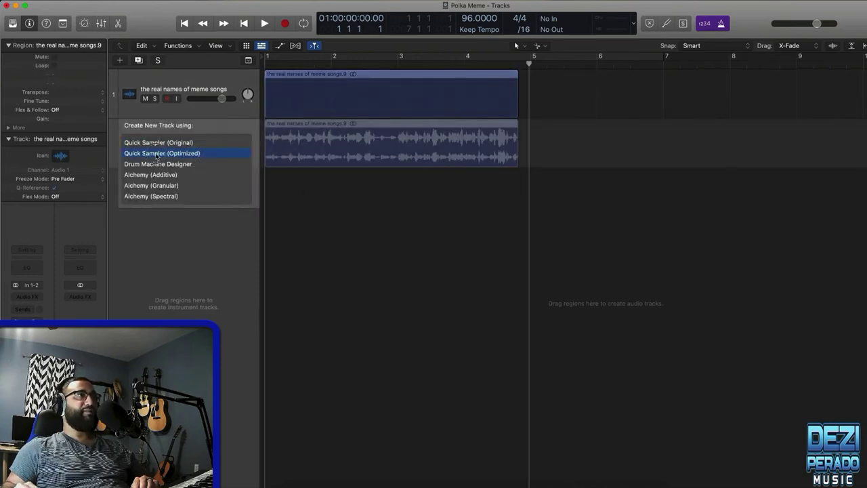
key("space")
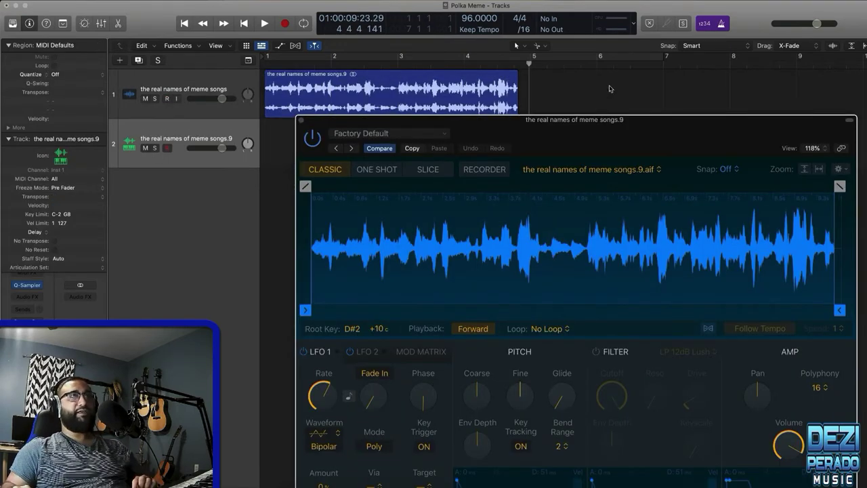
left_click_drag(598, 124, 519, 71)
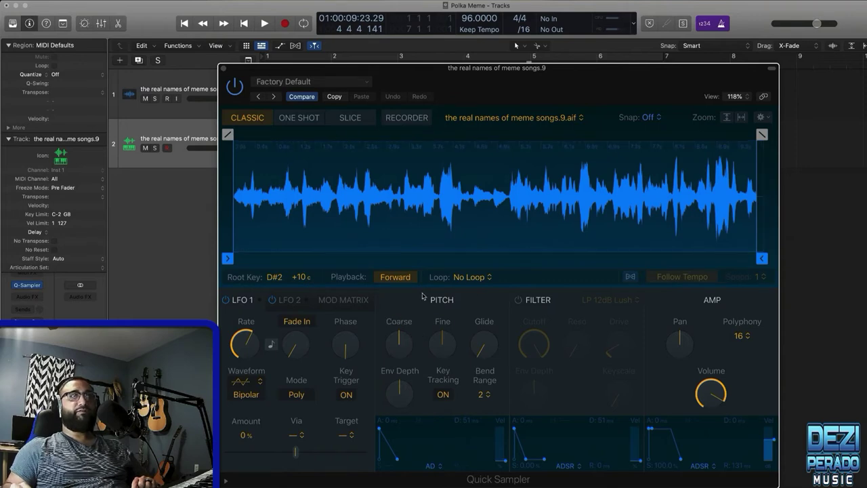
- Switch Quick Sampler to Slice mode and reduce the transient sensitivity to 0
left_click(299, 117)
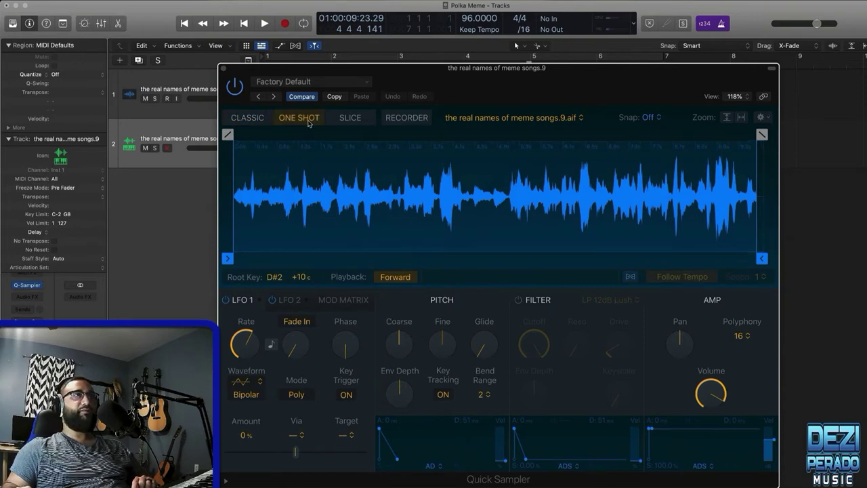
left_click(350, 118)
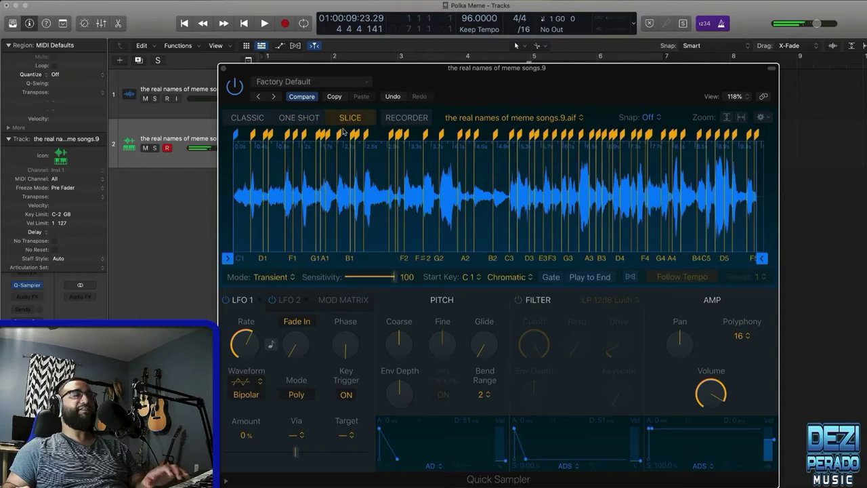
mouse_move(393, 278)
left_mouse_down()
mouse_move(326, 278)
mouse_move(357, 278)
mouse_move(336, 275)
left_mouse_up()
- Slice the sample by Beat Divisions with a division of 4/3 and shorten the amp envelope's release
left_click(295, 277)
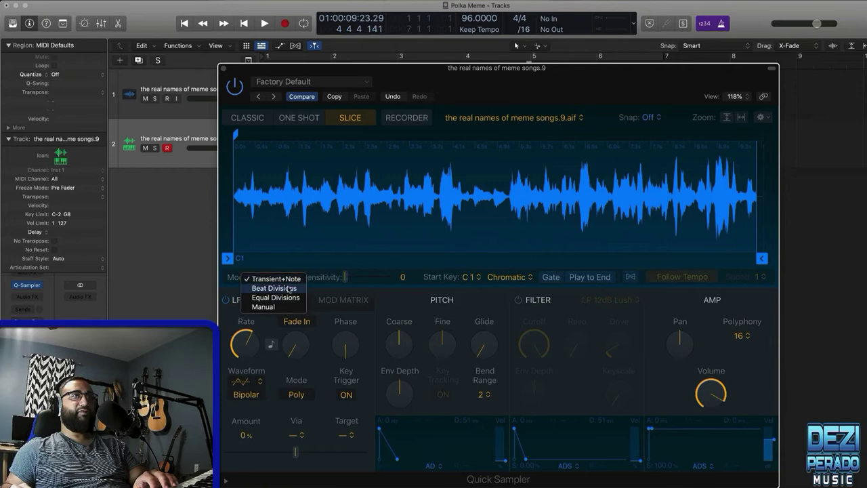
left_click(274, 288)
left_click_drag(374, 278, 354, 281)
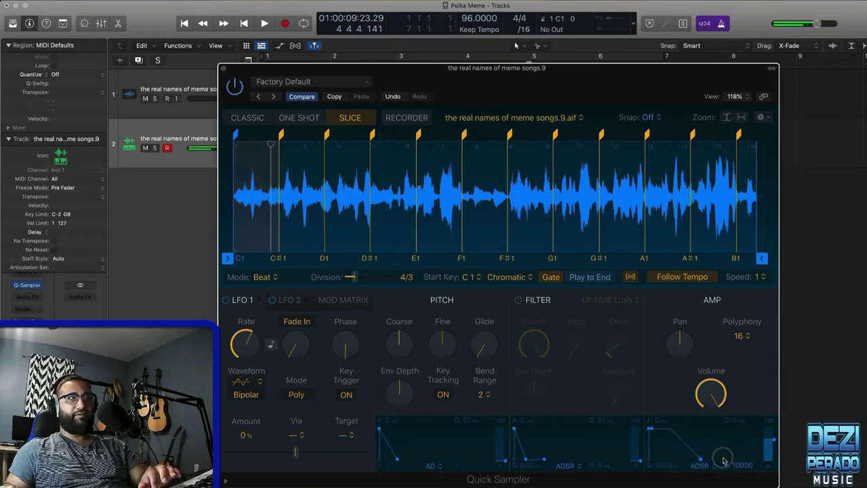
left_click_drag(689, 465, 670, 465)
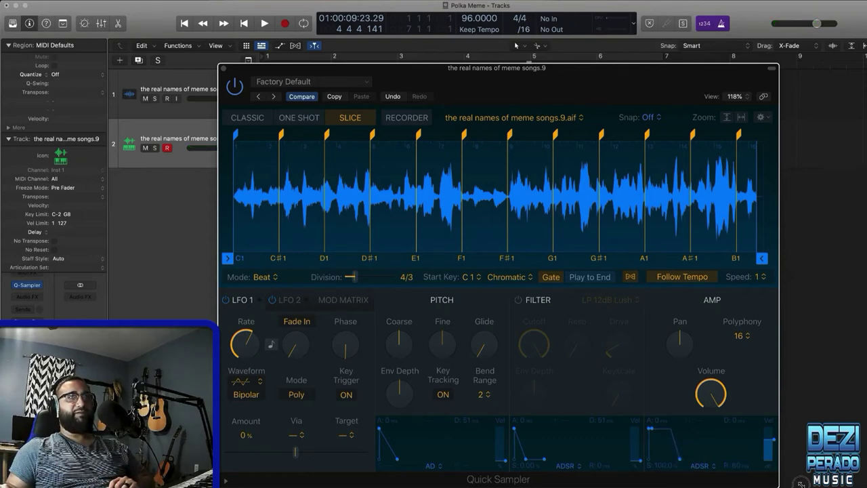
- Set the sample start to 1 1 130 and reposition the C#1 slice marker by hand in the waveform
left_click_drag(801, 482, 840, 487)
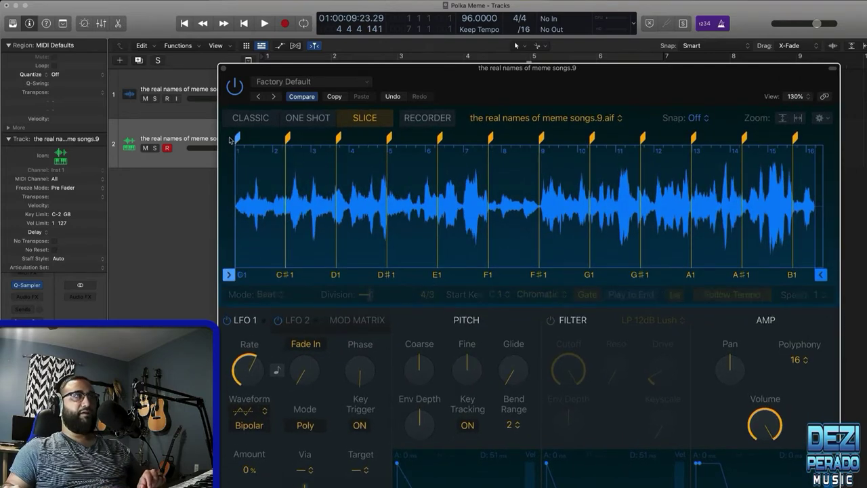
scroll(264, 205, "up", 3)
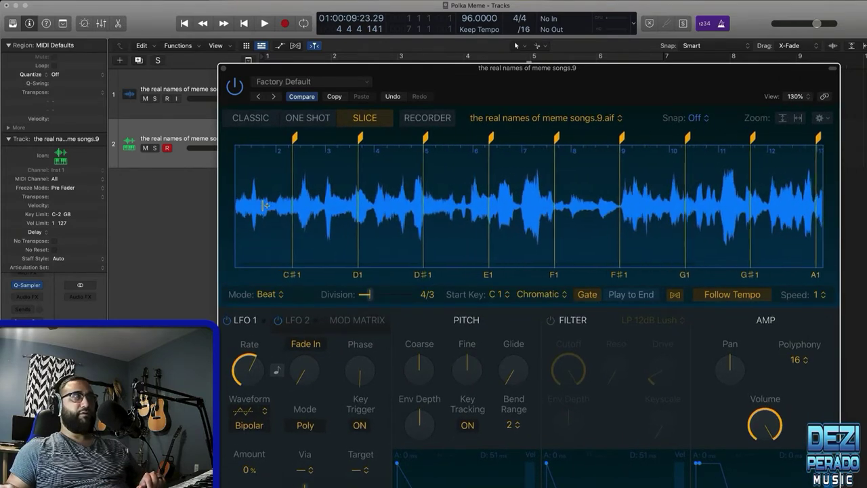
scroll(265, 205, "up", 2)
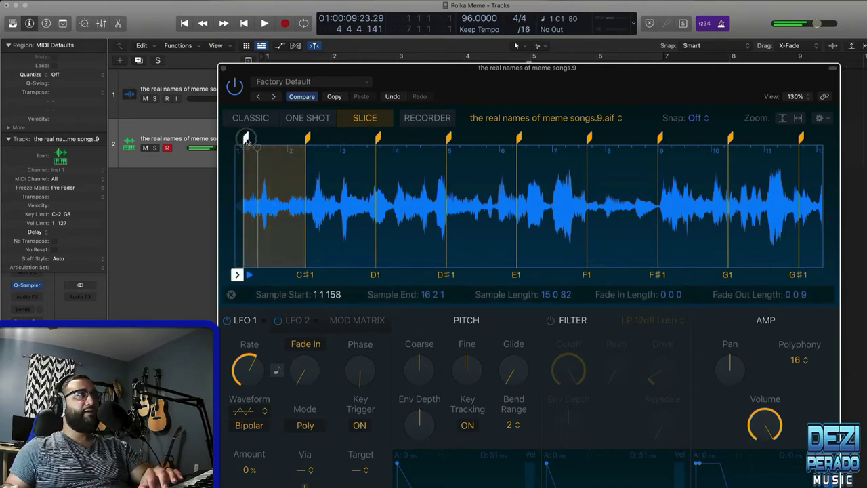
left_click_drag(248, 143, 245, 144)
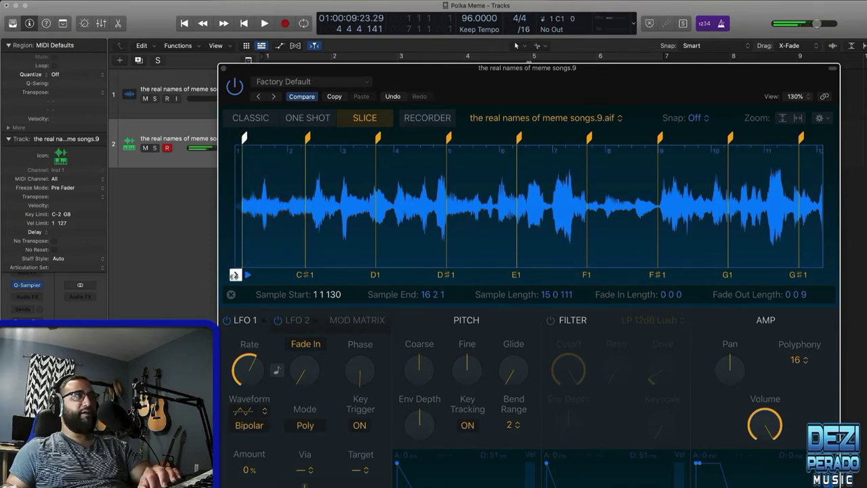
left_click_drag(305, 153, 315, 152)
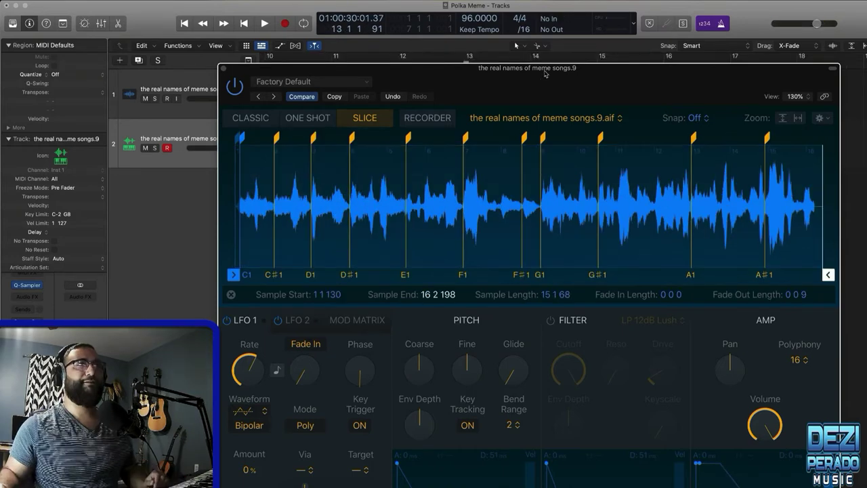
- Raise the sampler's coarse pitch and record a MIDI take of the slices on the Quick Sampler track
left_click_drag(547, 73, 545, 45)
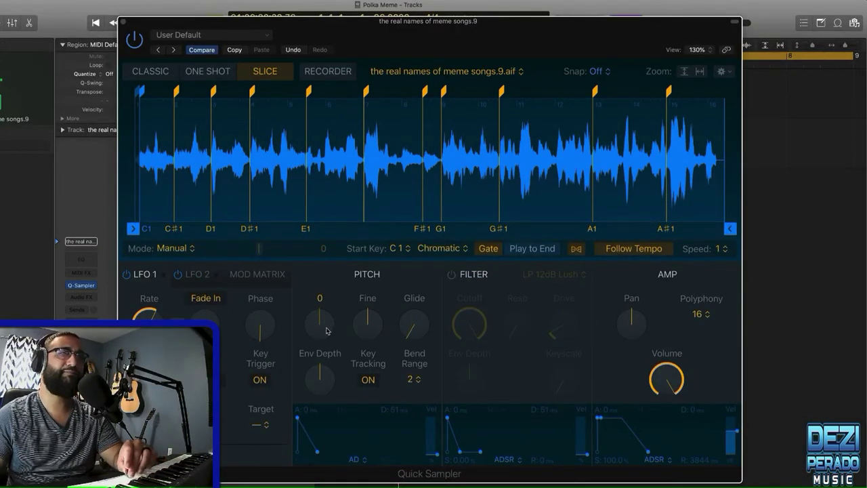
left_click_drag(326, 329, 324, 324)
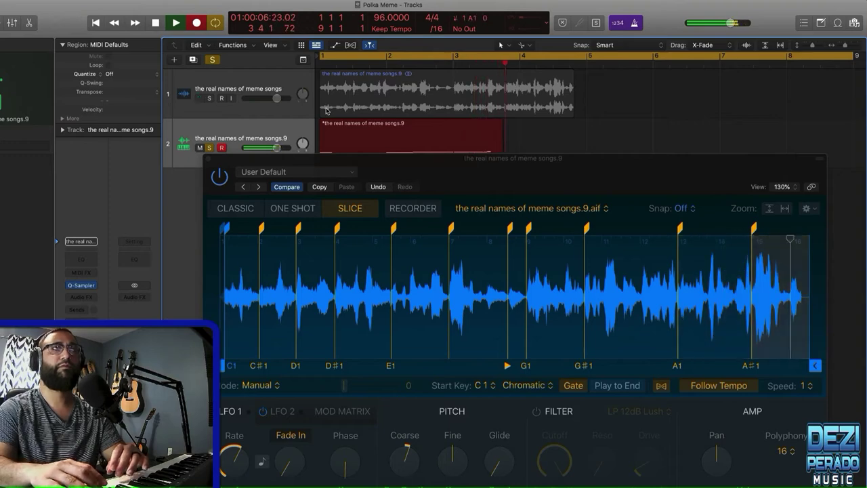
key("space")
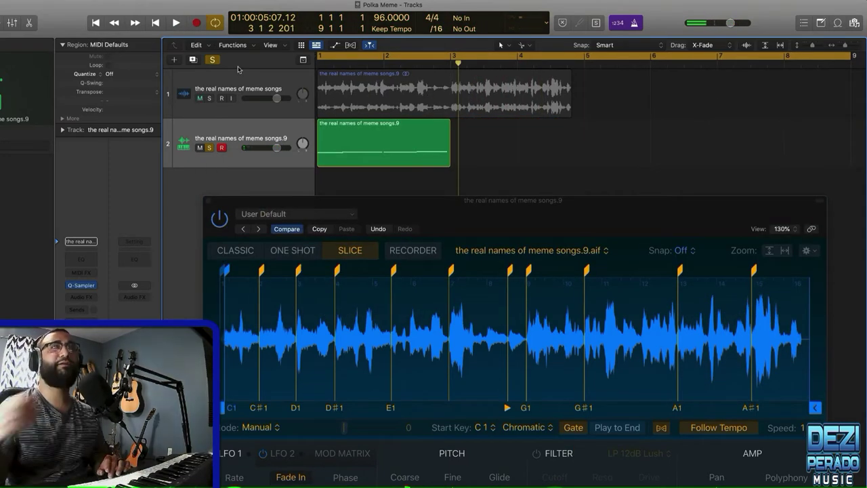
- Record a second MIDI take of the slices on the Quick Sampler track at bars 6 to 10 and quantize it to 1/16 notes
key("space")
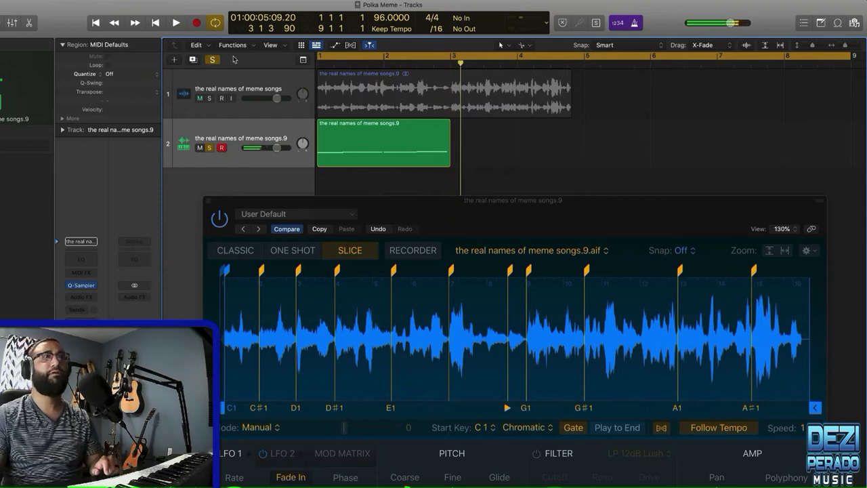
scroll(461, 141, "right", 2)
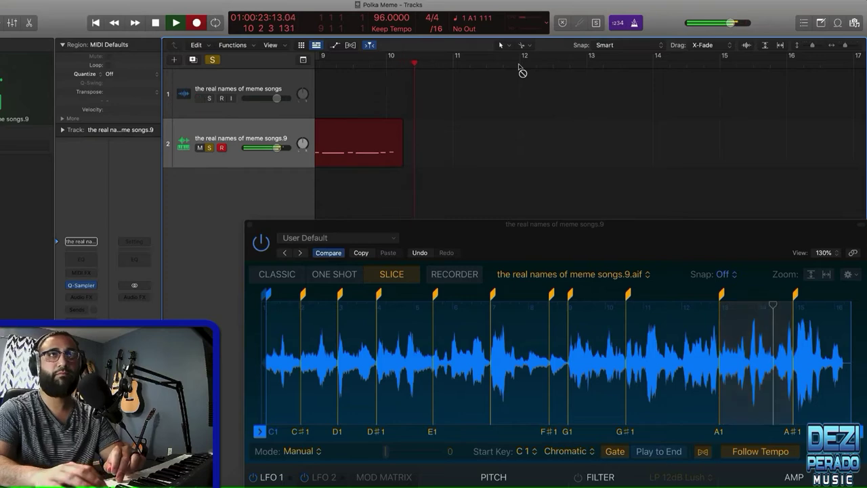
key("space")
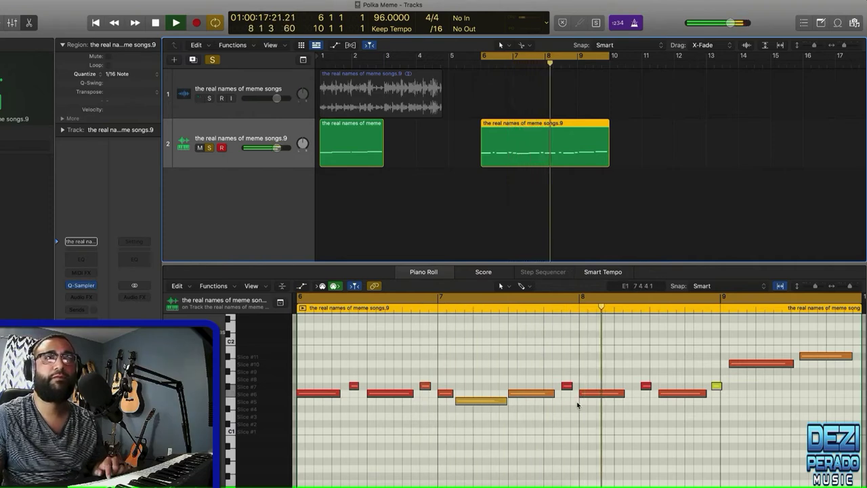
- In bar 8, move the first short slice 7 note a sixteenth earlier and extend the following slice 6 note's start back to beat 3
key("space")
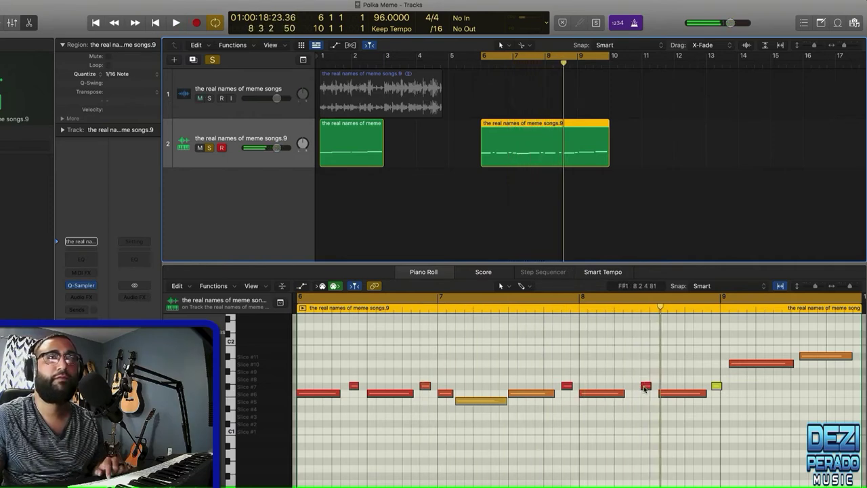
left_click_drag(645, 388, 637, 387)
key("space")
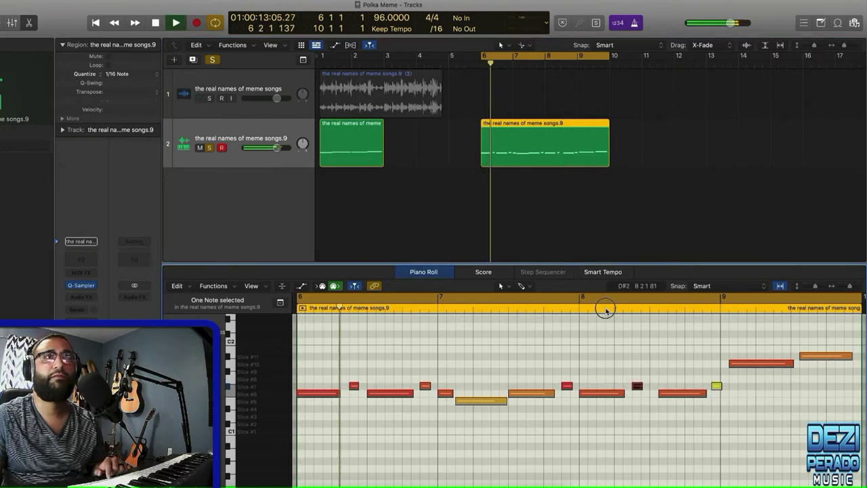
key("space")
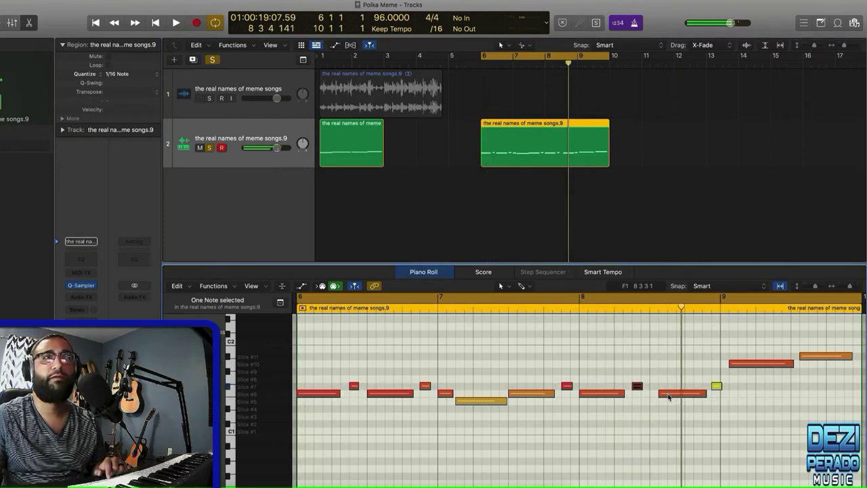
left_click_drag(669, 397, 660, 396)
left_click_drag(698, 394, 707, 393)
key("space")
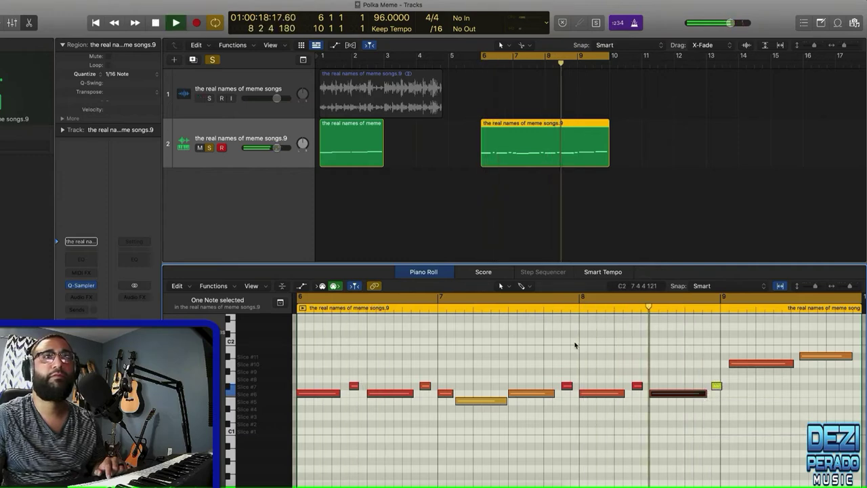
- Move the short slice 7 note just before bar 9 a sixteenth earlier and extend the slice 10 note's start back to bar 9
key("space")
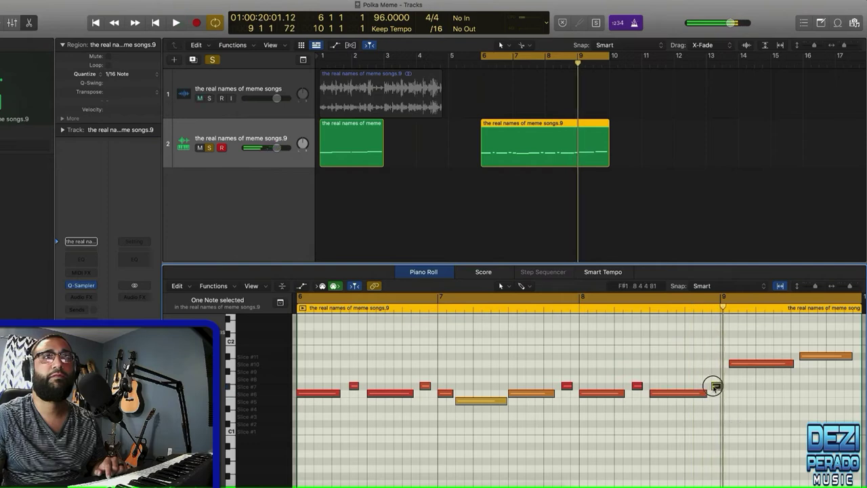
key("space")
left_click(597, 312)
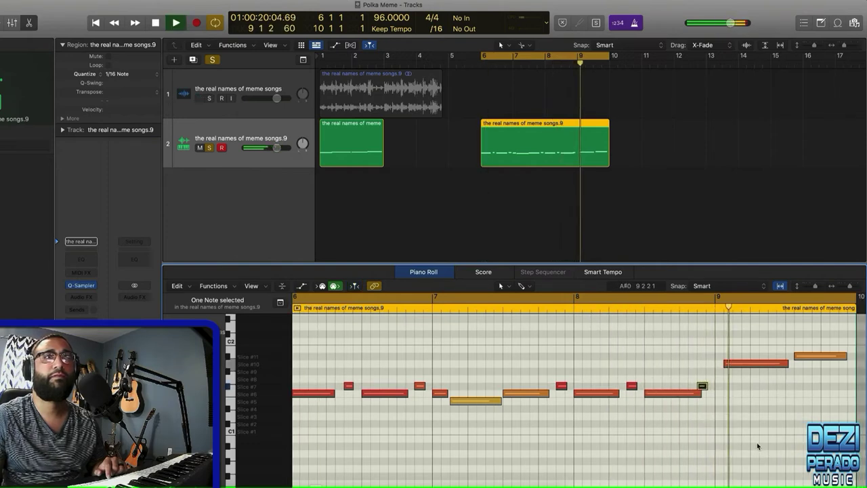
key("space")
left_click_drag(722, 364, 716, 363)
key("space")
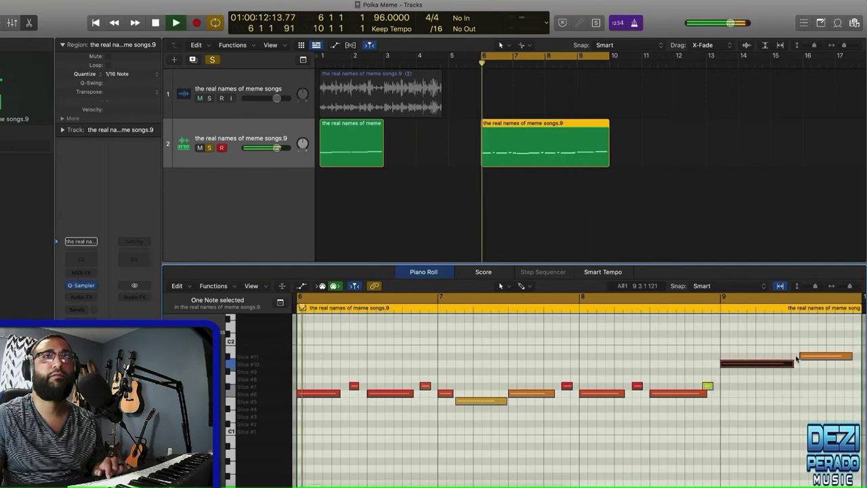
- Extend the final slice 11 note at both ends so it runs from beat 3 of bar 9 to the end of the region
left_click_drag(800, 357, 792, 357)
key("space")
key("space")
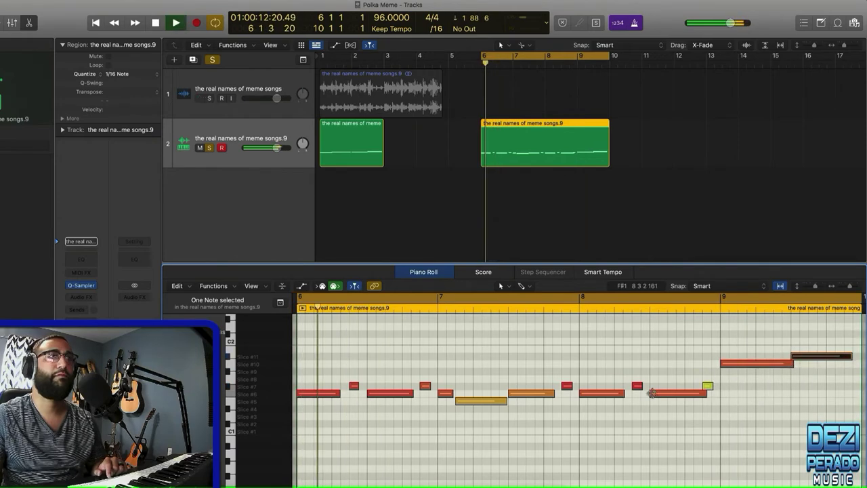
scroll(601, 378, "left", 1)
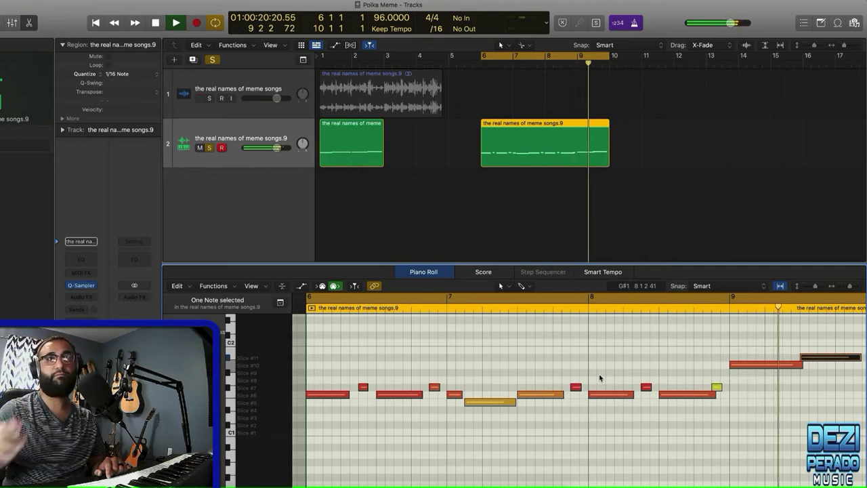
key("space")
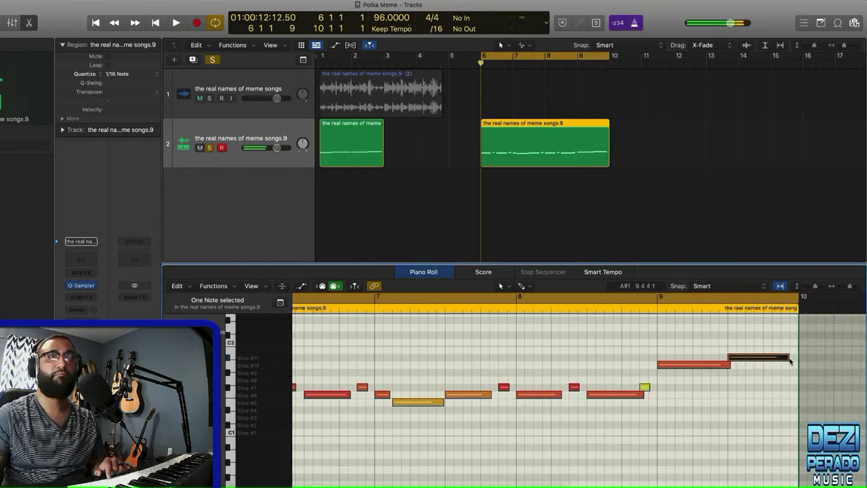
left_click_drag(787, 358, 795, 364)
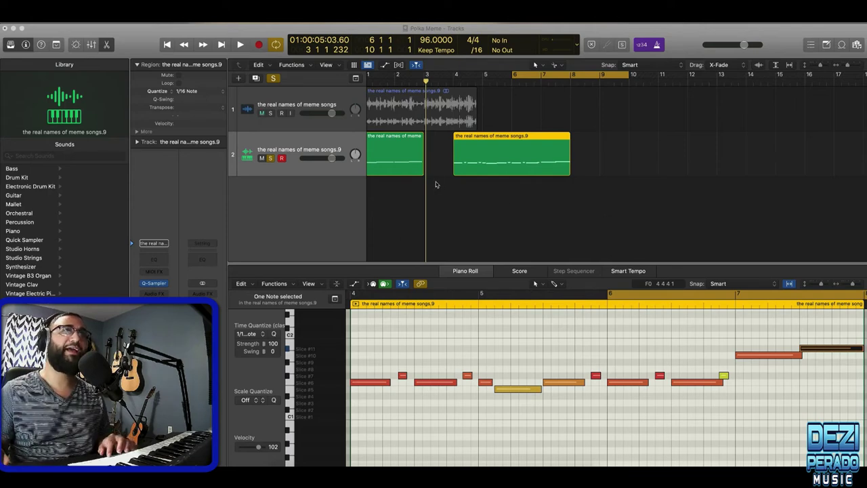
- Move the cycle range to bars 4 to 8 over the chopped region and add a new instrument track below the Quick Sampler track
left_click_drag(527, 78, 465, 75)
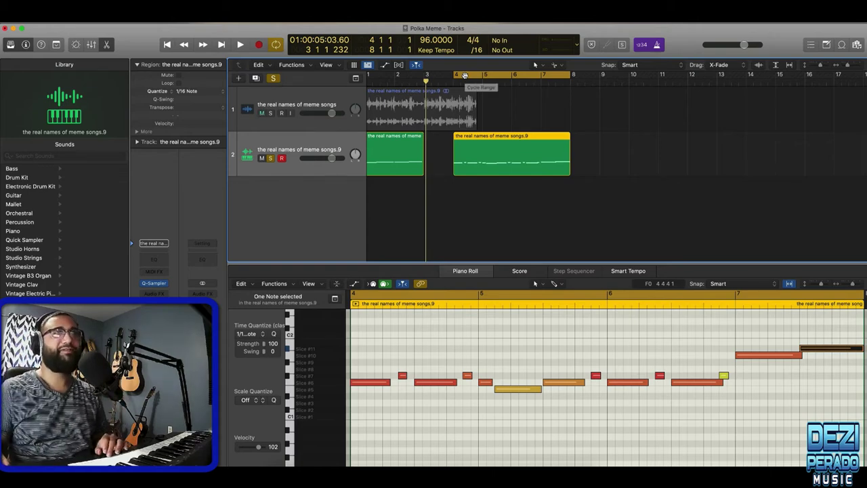
key("space")
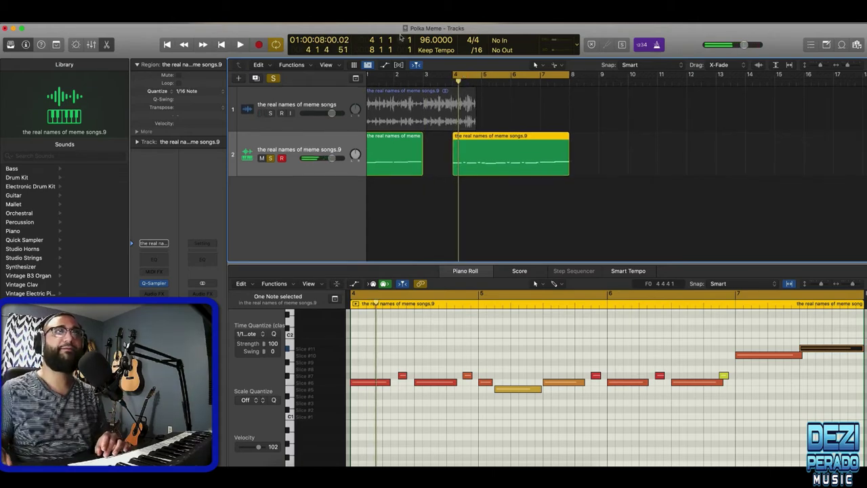
left_click(238, 79)
left_click(564, 163)
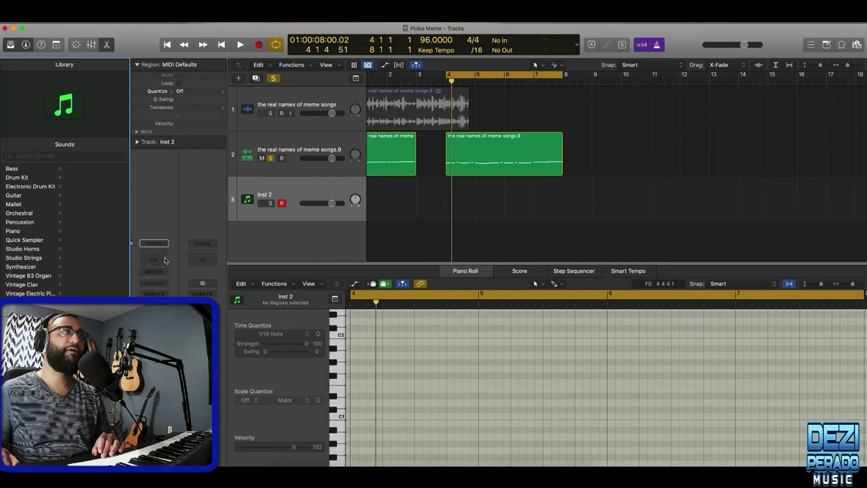
- Load Kontakt on the new instrument track and open Hybrid Keys from the Play Series Selection library
left_click(167, 282)
mouse_move(172, 305)
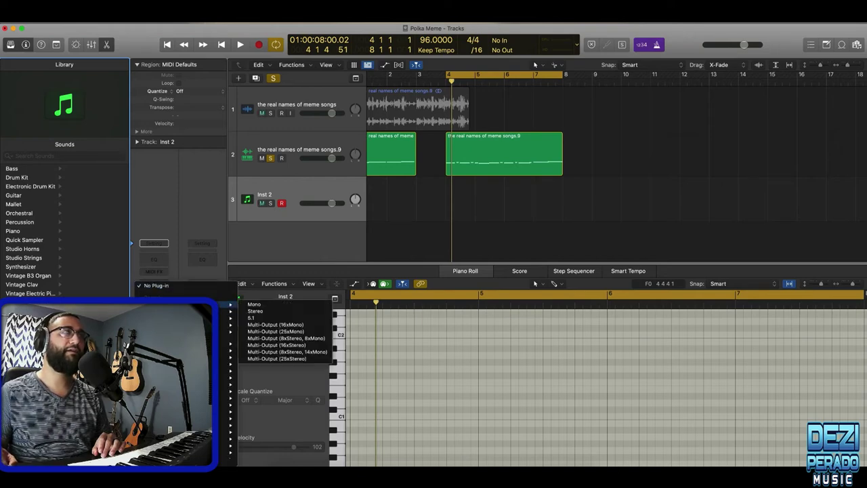
left_click(260, 306)
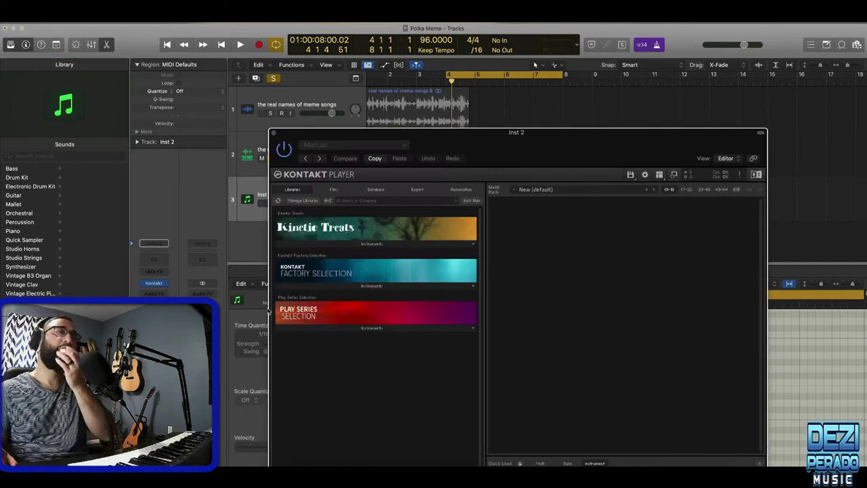
left_click(372, 328)
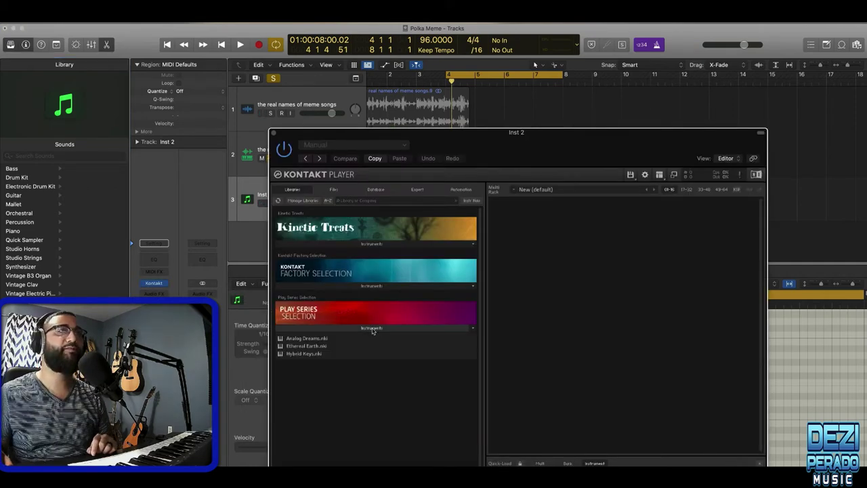
double_click(300, 355)
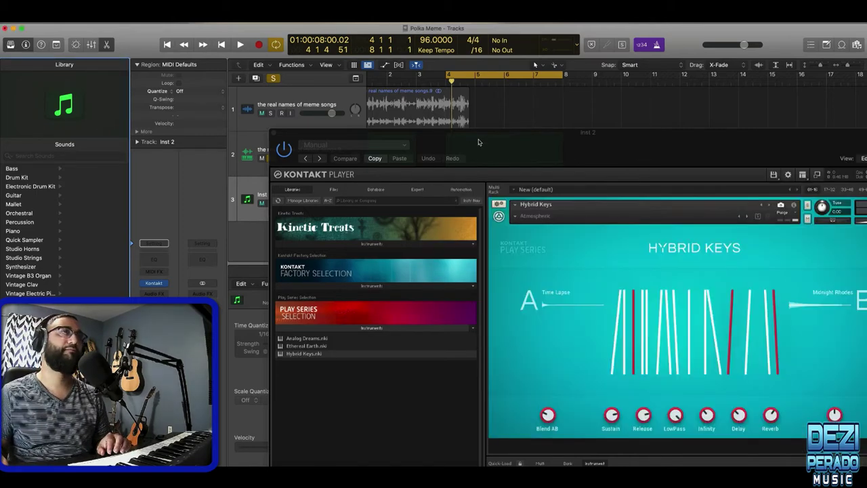
- Choose the Chords Of Banada preset in Hybrid Keys and record a part on the new track over bars 4 to 8
left_click_drag(566, 136, 344, 70)
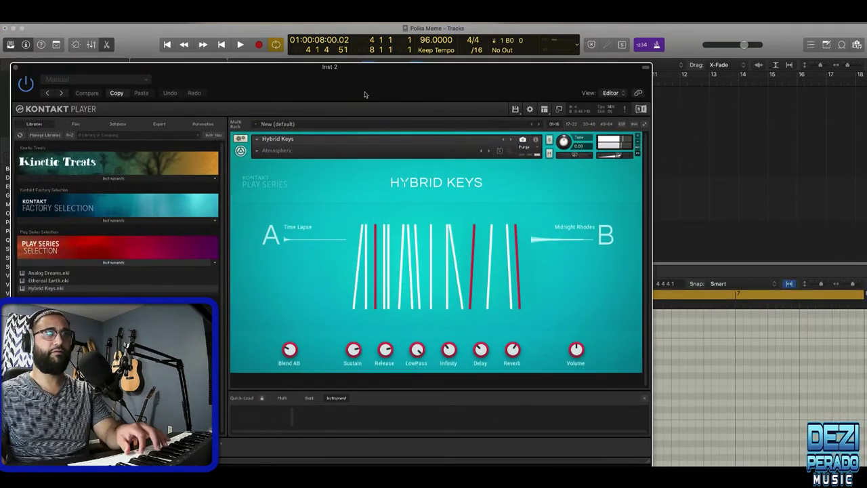
left_click_drag(261, 76, 333, 242)
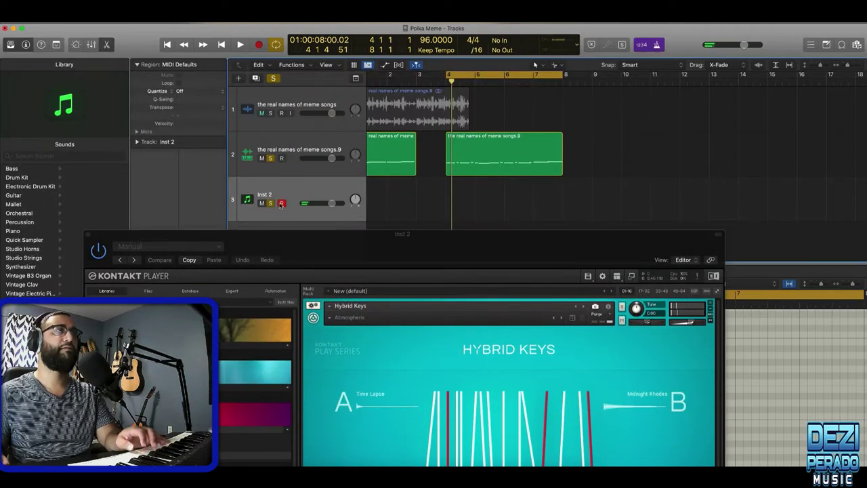
left_click_drag(342, 266, 315, 96)
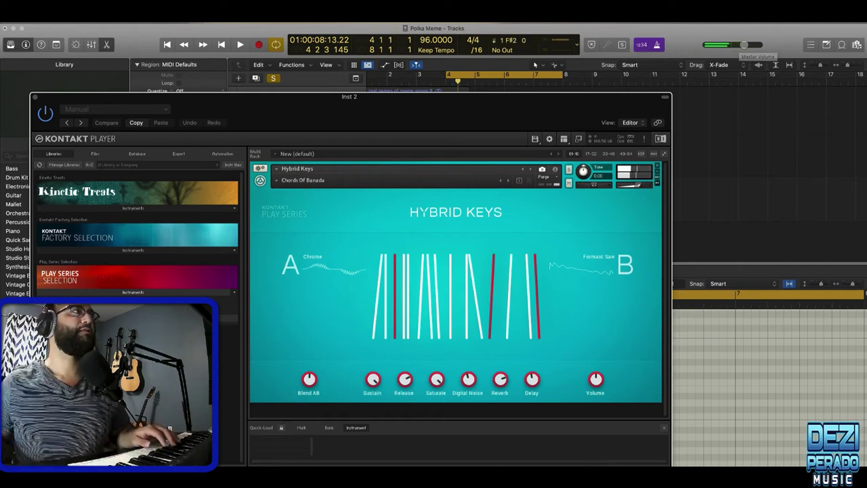
left_click(35, 99)
left_click(240, 45)
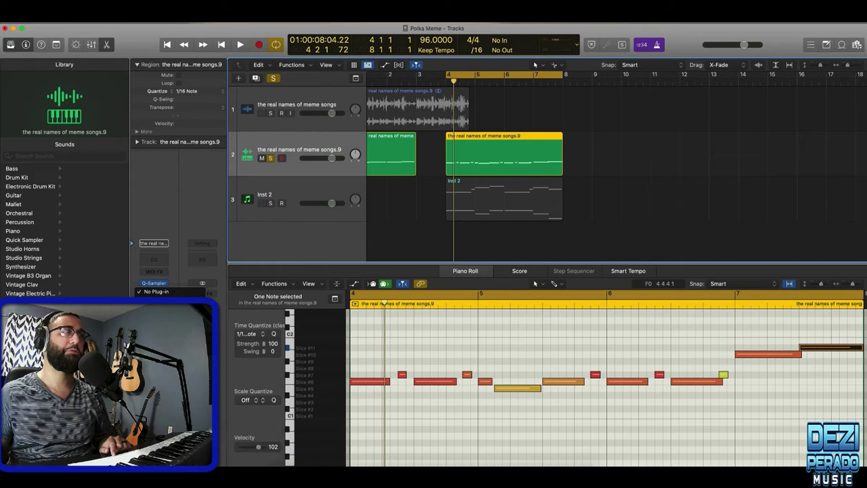
- Add SilverVerb to the Quick Sampler track with the output set to 100% dry and 58% wet
mouse_move(169, 436)
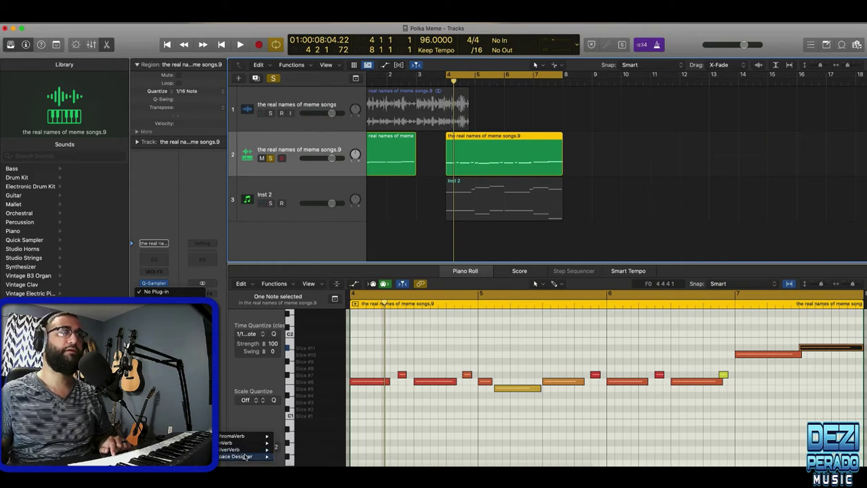
left_click(292, 449)
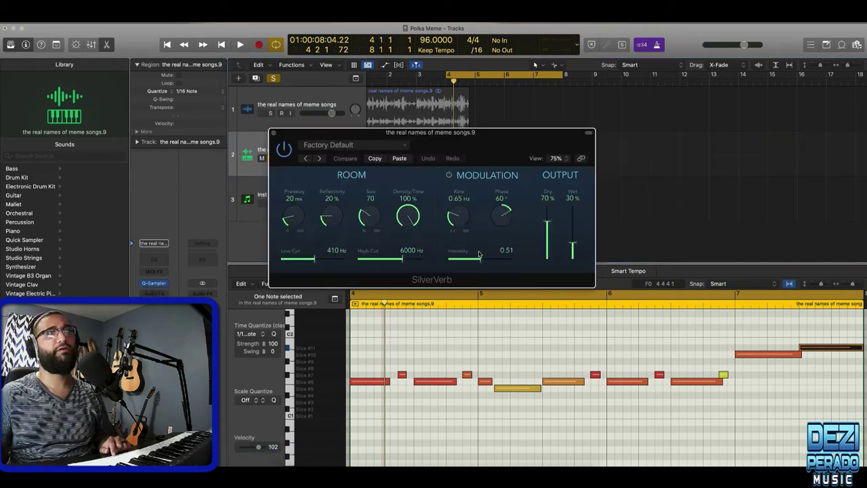
key("space")
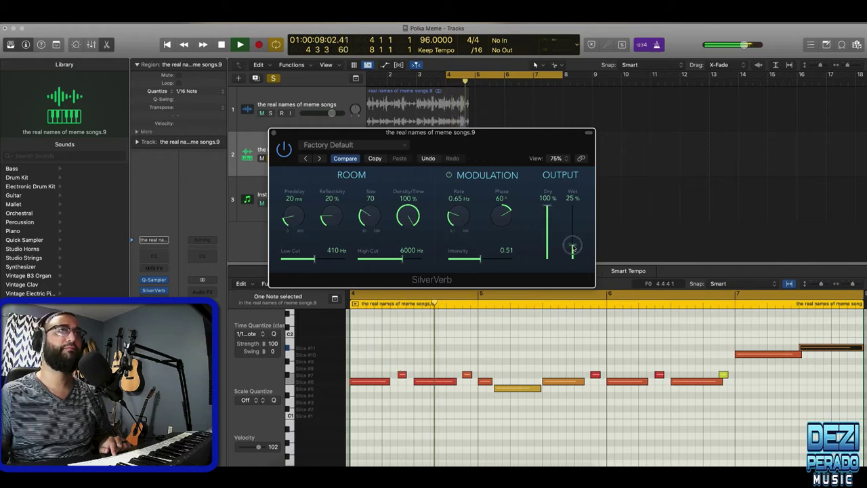
left_click_drag(572, 244, 573, 229)
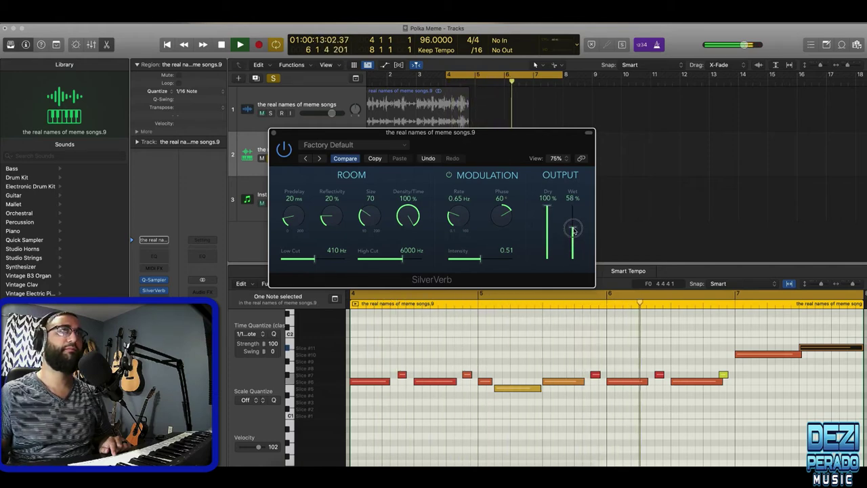
left_click(274, 133)
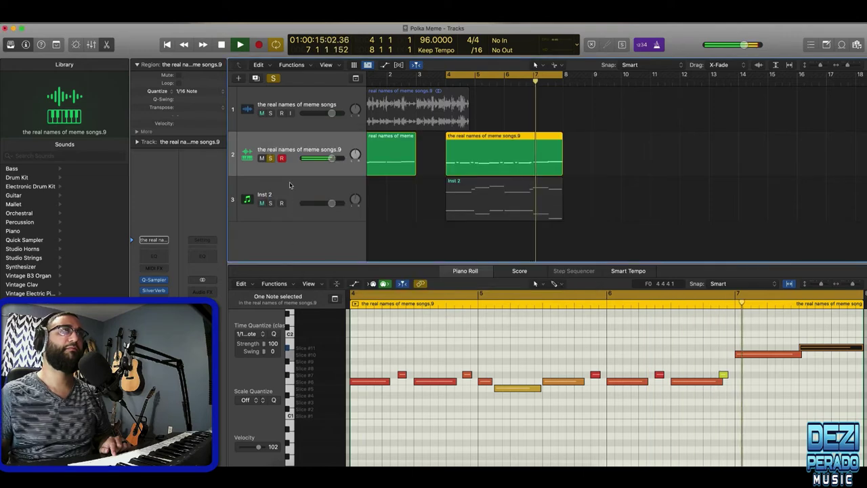
- Add Distortion after the reverb on the Quick Sampler track, with output at -10.5 dB and drive at 8.5 dB
left_click(153, 297)
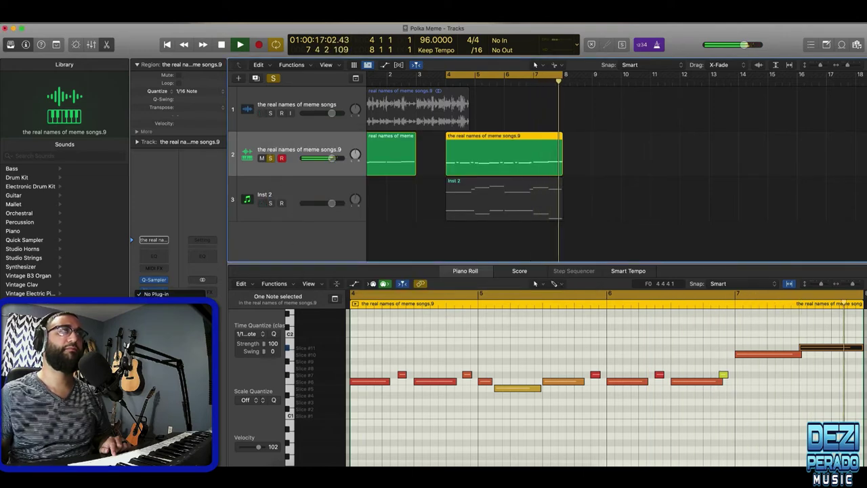
mouse_move(174, 376)
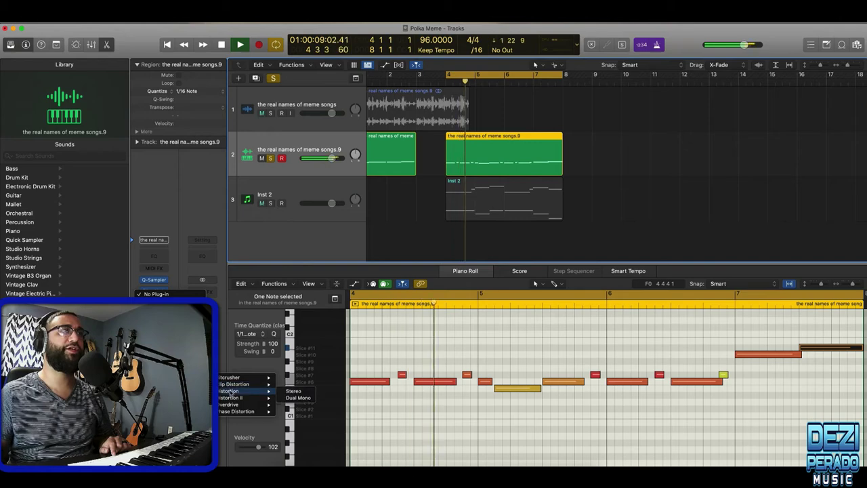
left_click(241, 391)
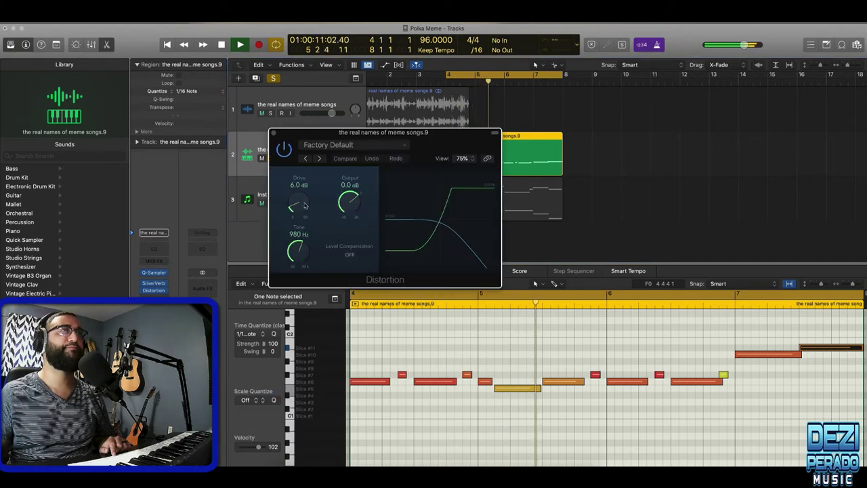
left_click_drag(349, 205, 349, 231)
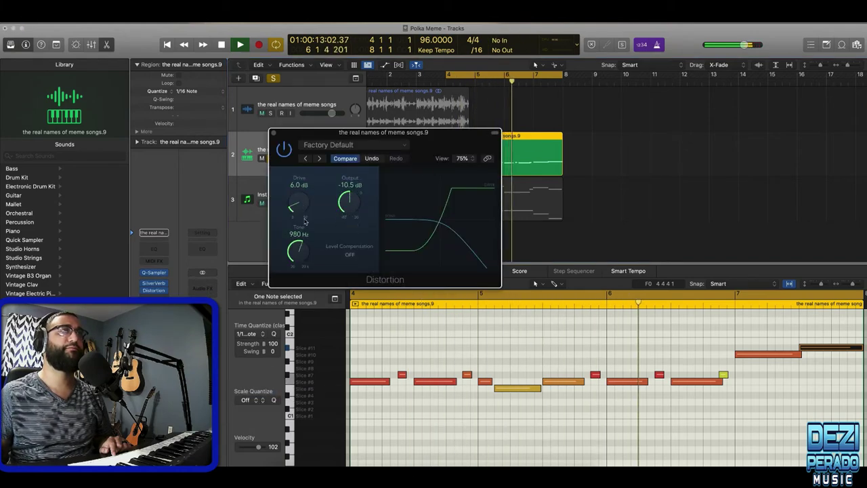
mouse_move(296, 208)
left_mouse_down()
mouse_move(291, 187)
mouse_move(291, 204)
left_mouse_up()
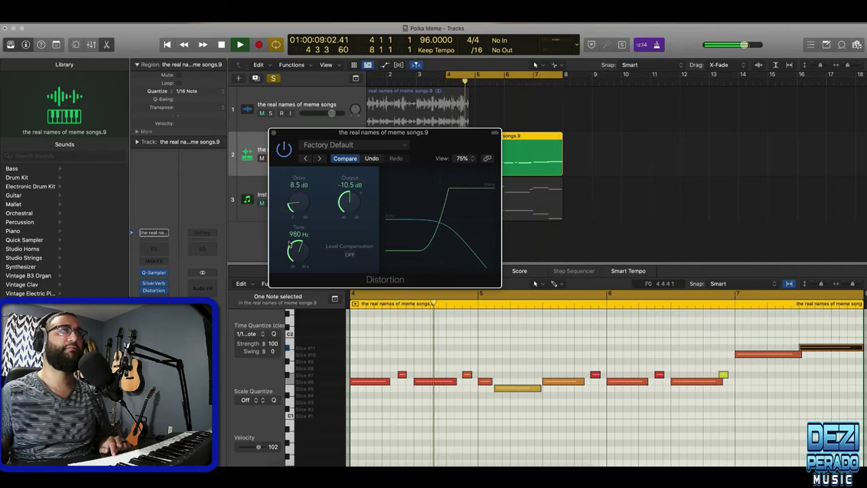
- Set the Distortion on the Quick Sampler track to 2500 Hz tone, -11.5 dB output and 9.0 dB drive
mouse_move(295, 251)
left_mouse_down()
mouse_move(299, 234)
mouse_move(302, 248)
left_mouse_up()
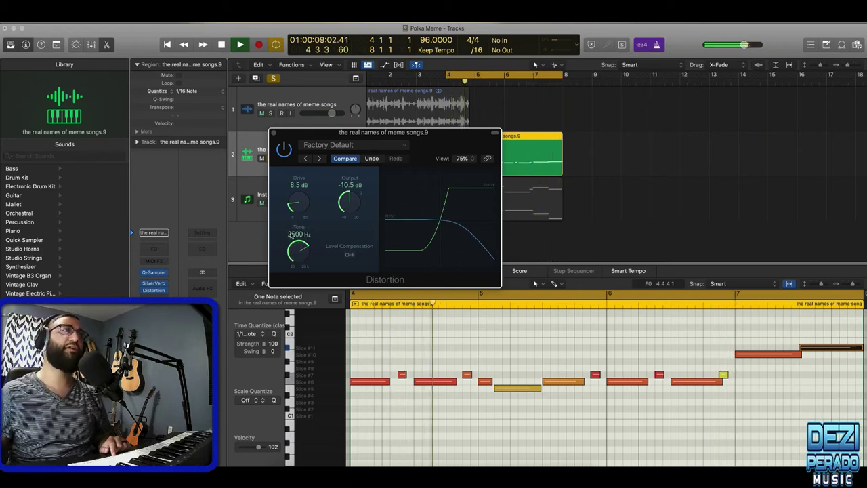
left_click_drag(345, 200, 298, 209)
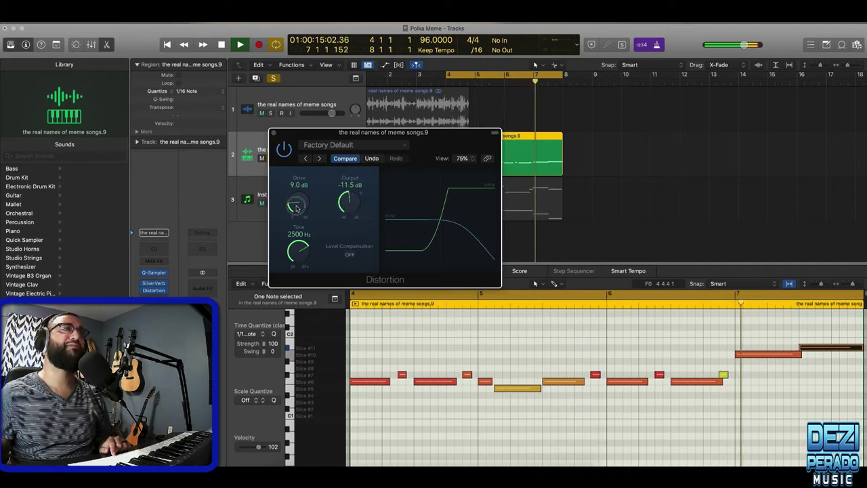
left_click(274, 134)
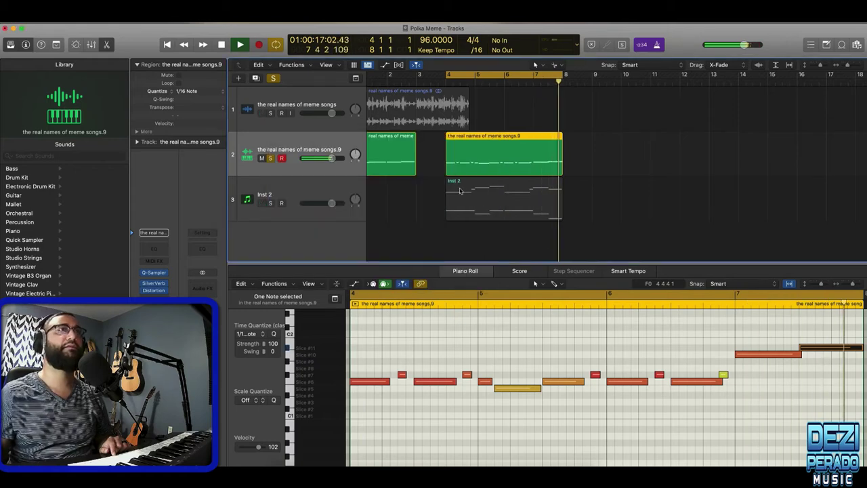
- Solo the Inst 2 track and record a part over bars 4 to 8 on the new Octave track using PAD - DRACULA EXP1
left_click(271, 203)
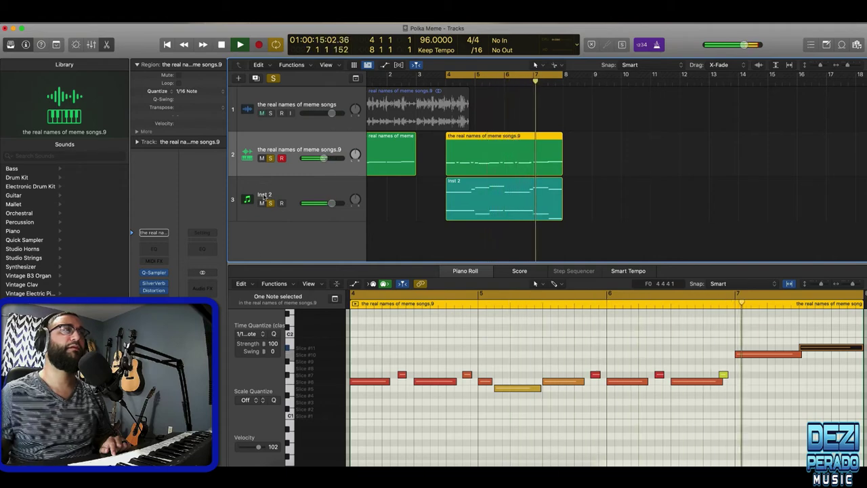
left_click(291, 195)
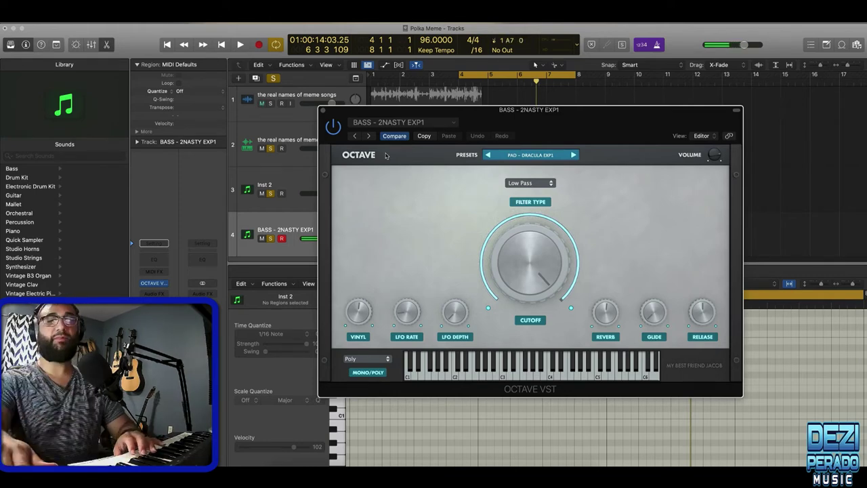
key("space")
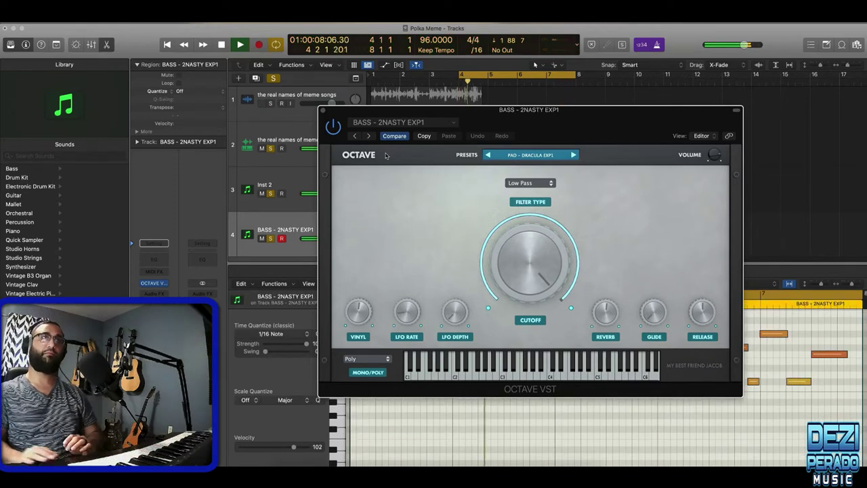
- Quantize the recorded BASS - 2NASTY EXP1 region to 1/16 notes and turn off the metronome
left_click(192, 91)
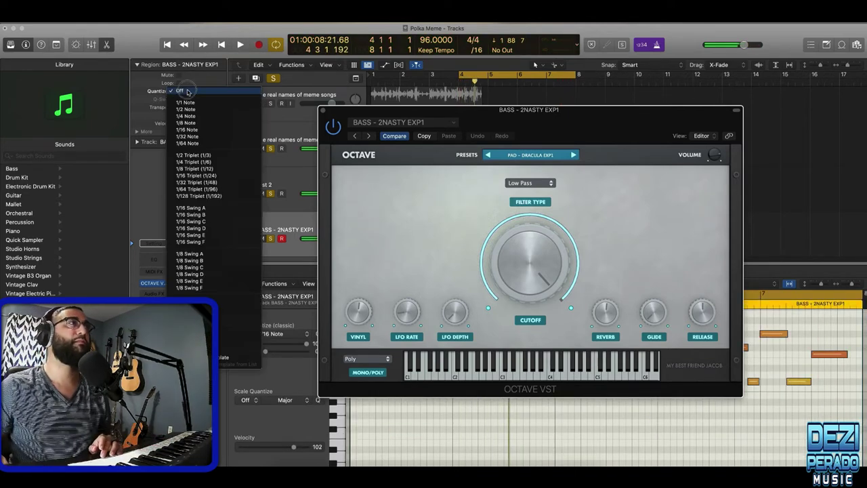
left_click(192, 130)
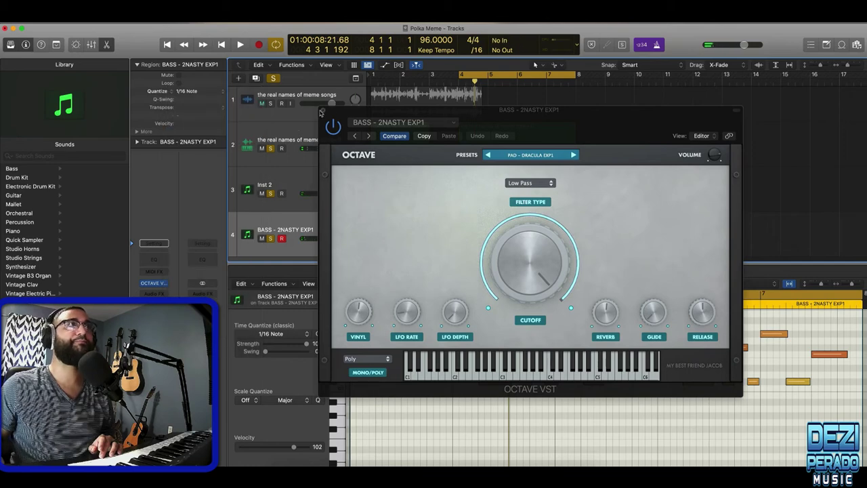
left_click(321, 112)
key("space")
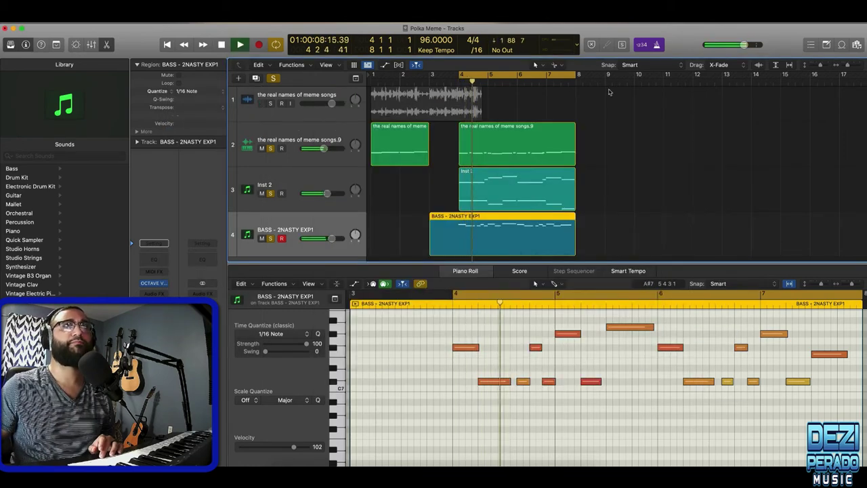
left_click(656, 44)
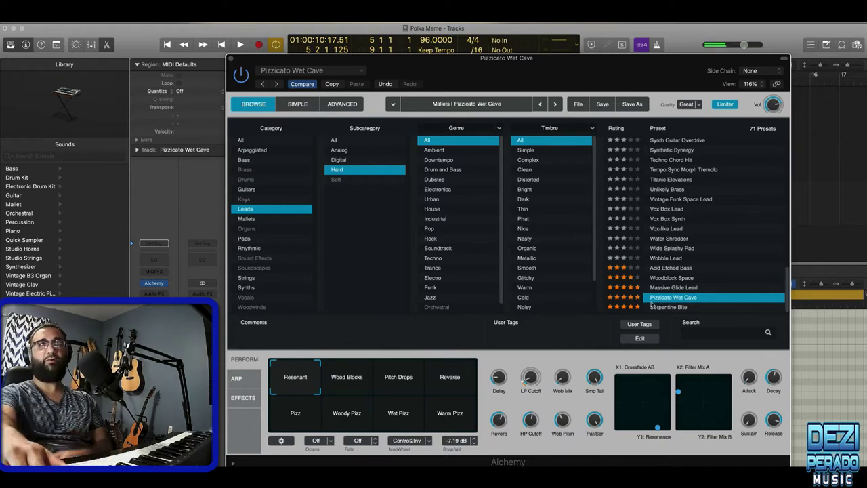
- Filter Alchemy's hard lead presets by the Electronica genre and record a Pizzicato Wet Cave part over bars 5 to 9
left_click(427, 190)
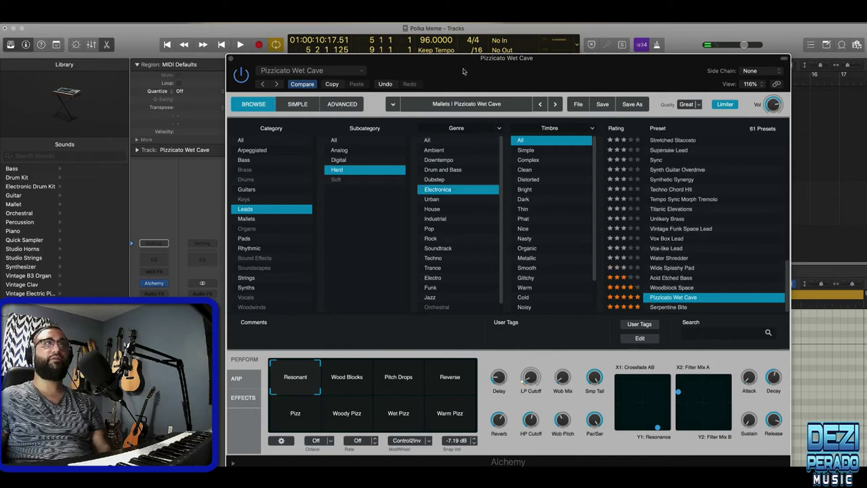
left_click_drag(470, 59, 575, 254)
left_click_drag(541, 231, 483, 234)
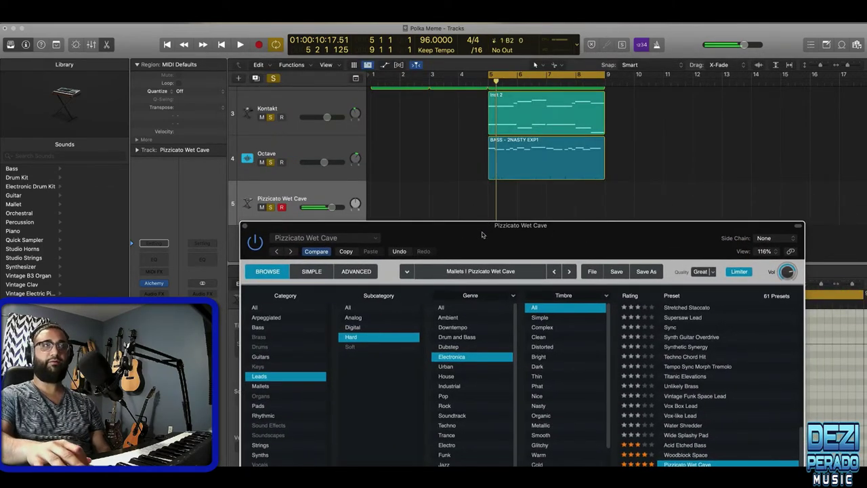
key("space")
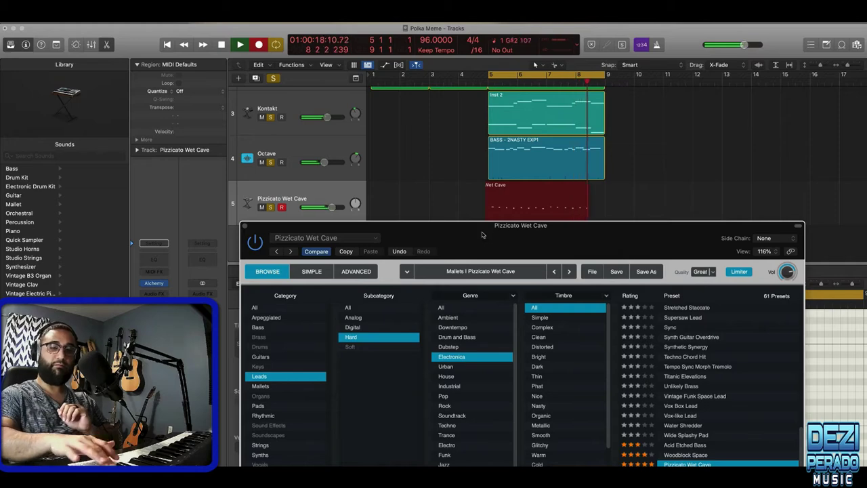
key("space")
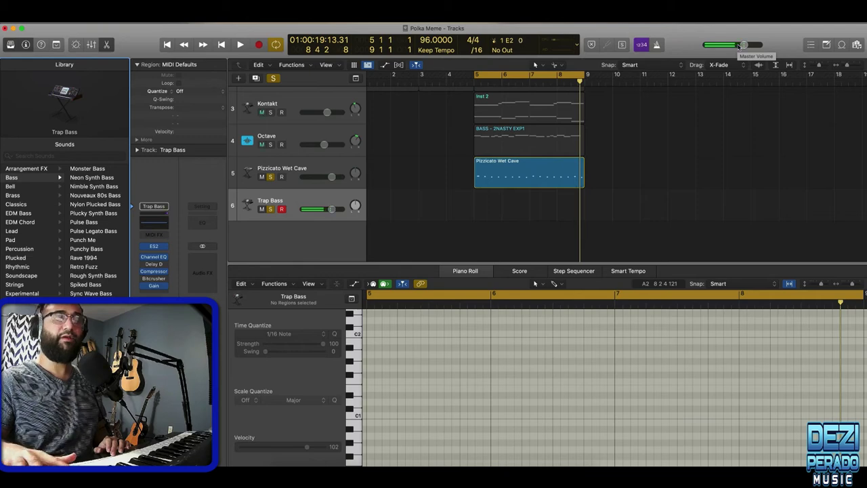
- Record a bass line over bars 5 to 9 on the Trap Bass track and play it back
key("r")
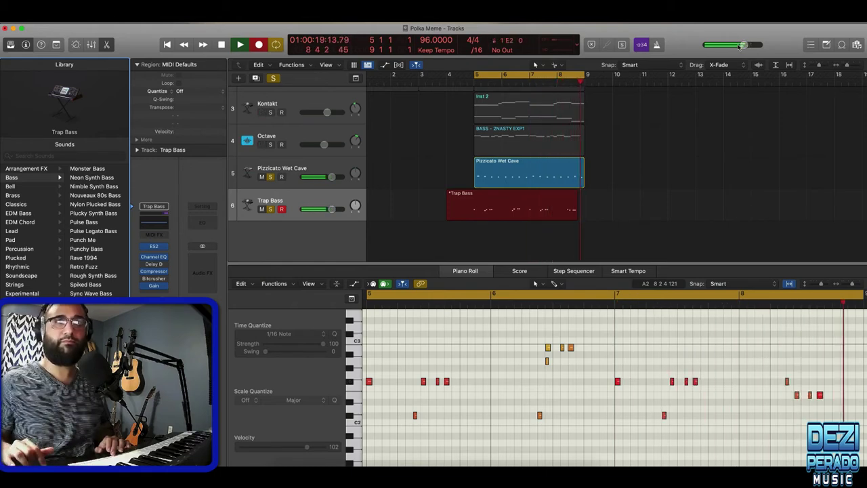
key("space")
key("space")
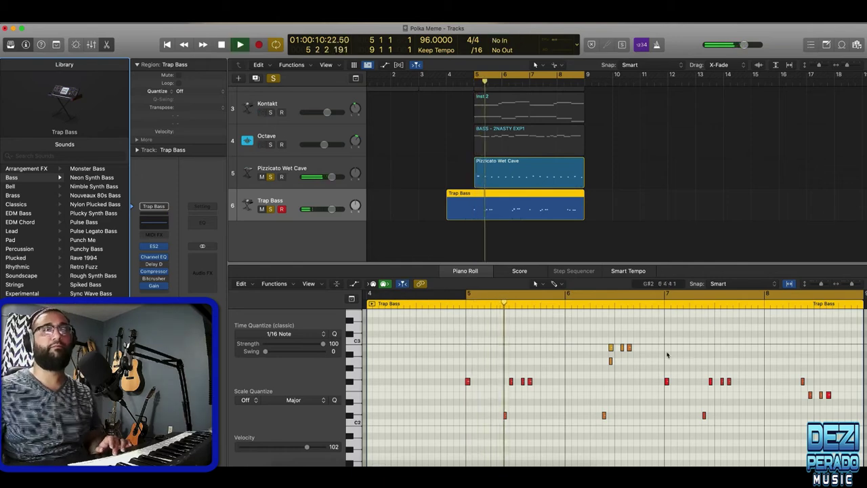
key("space")
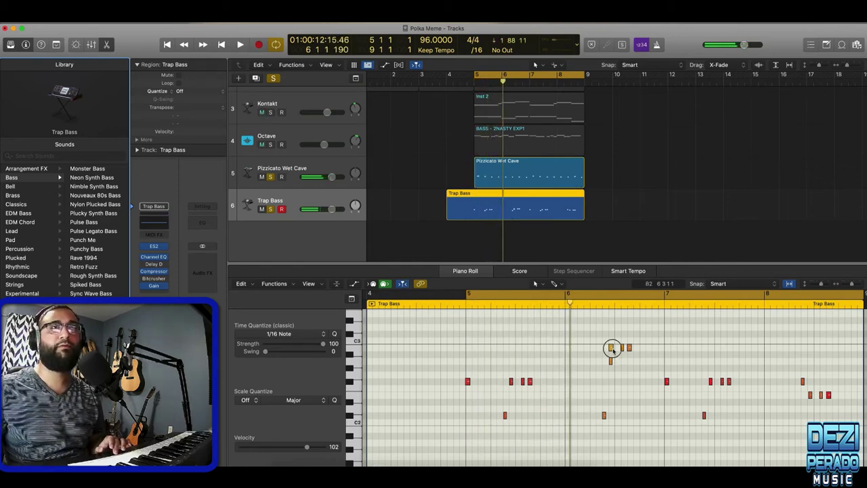
- Delete the stray A2 note in bar 6 of the Trap Bass region and quantize the region to 1/16 notes
left_click(610, 361)
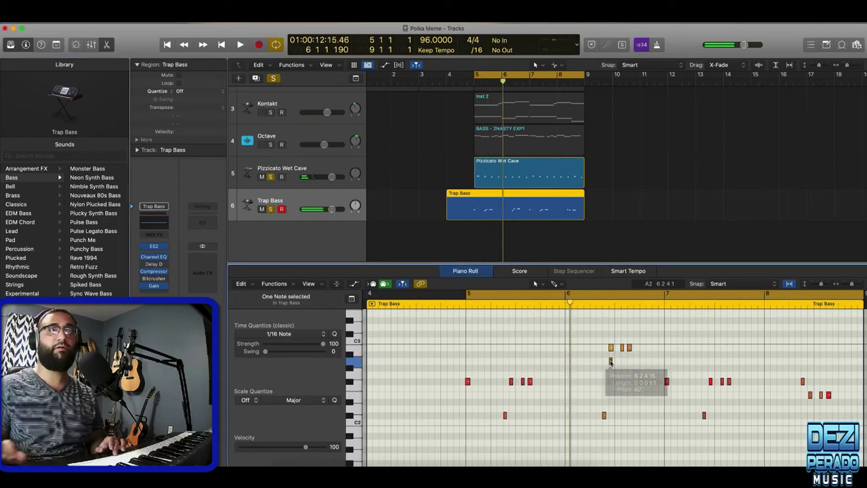
key("Delete")
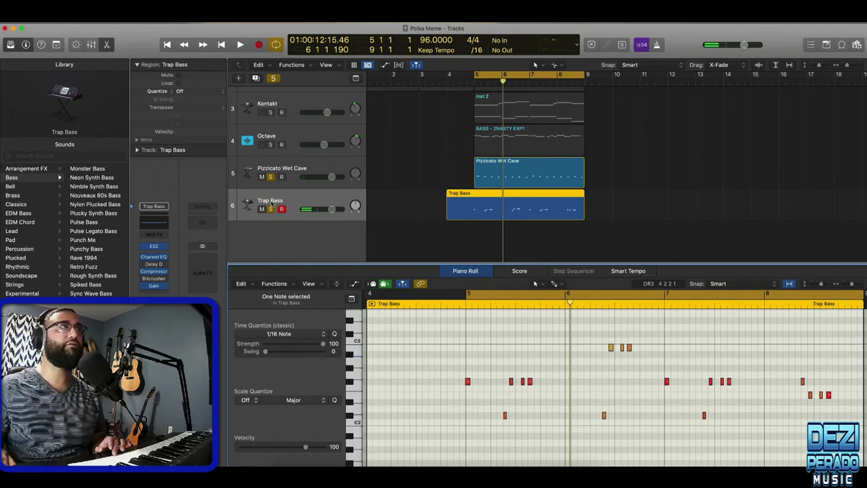
left_click(177, 92)
left_click(196, 130)
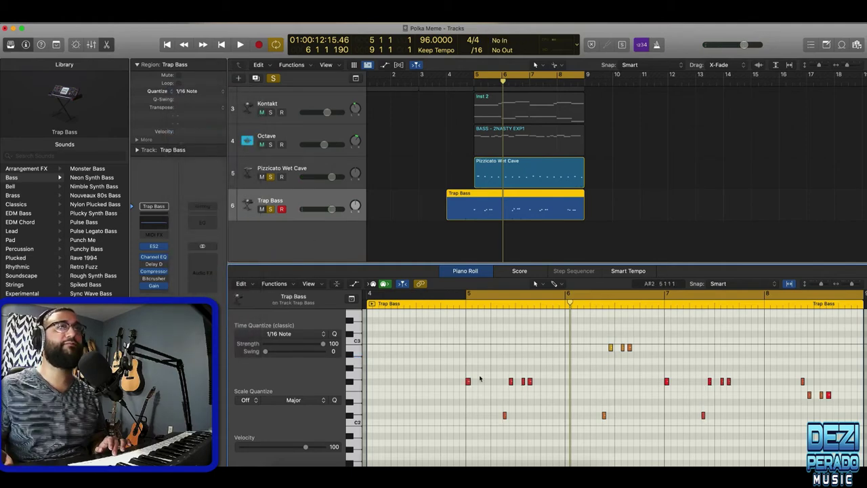
key("space")
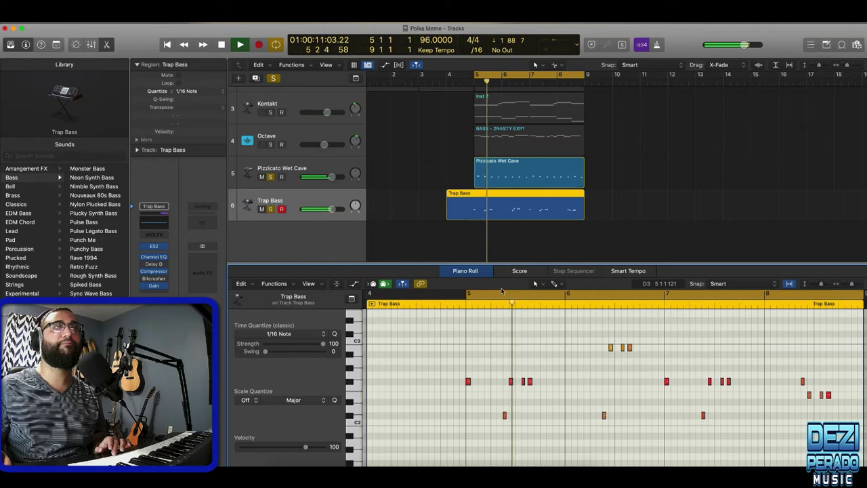
- Split the Trap Bass region at bar 5 and delete the empty part before it
left_click(474, 206, "super")
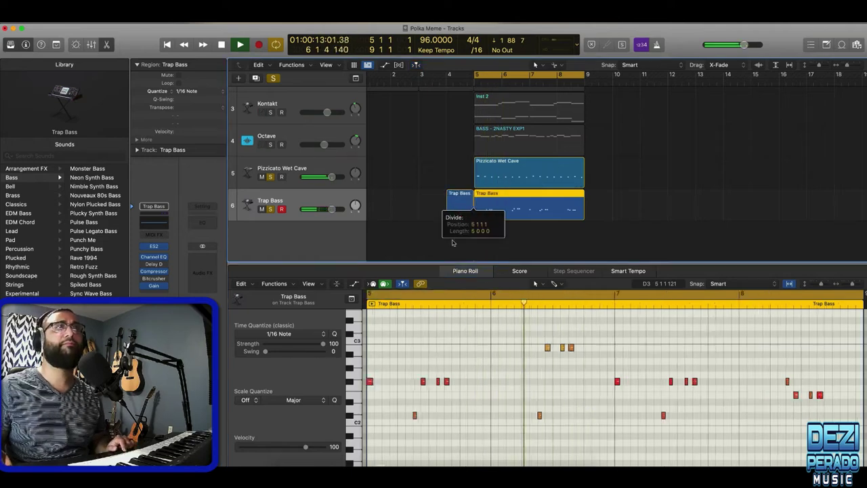
left_click(456, 210)
key("Delete")
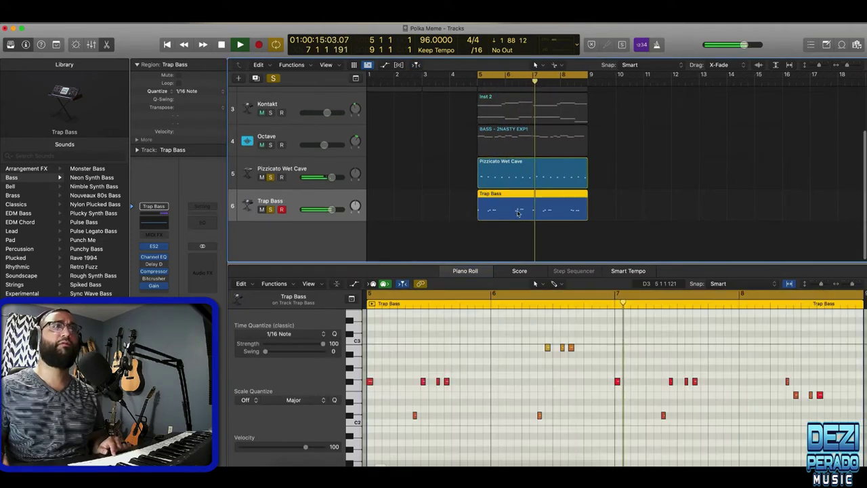
- Transpose all notes of the Trap Bass region down 12 semitones
left_click(241, 284)
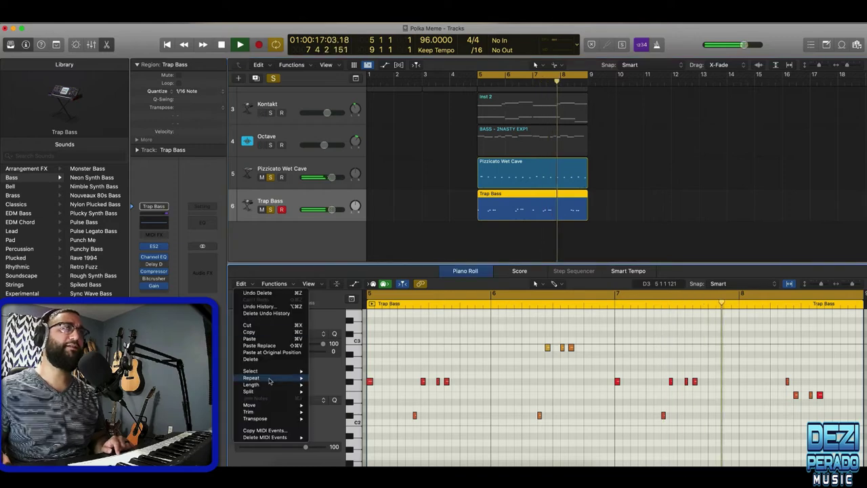
mouse_move(314, 372)
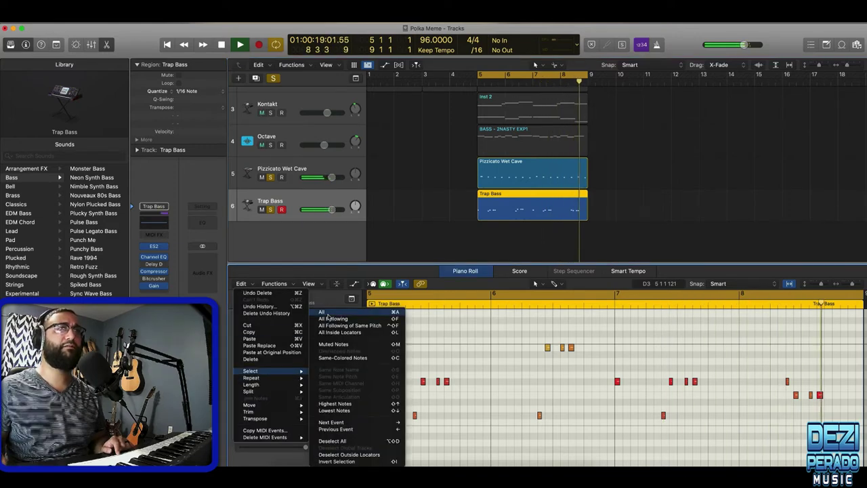
left_click(332, 315)
left_click(240, 283)
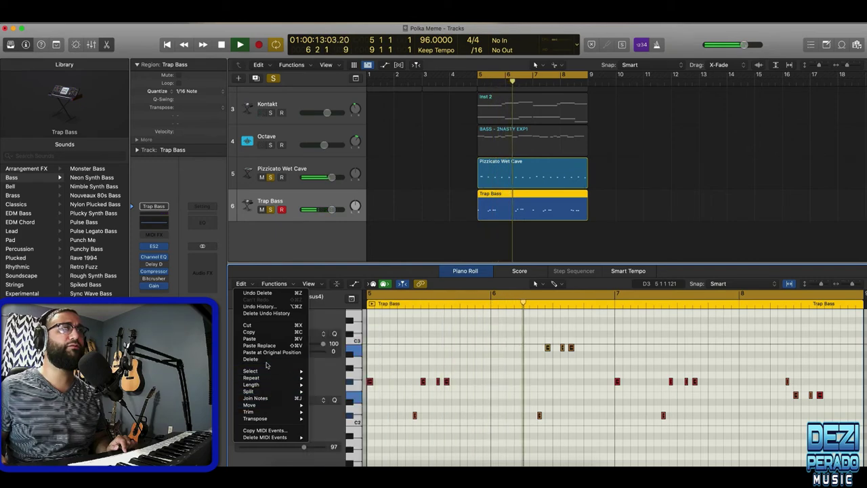
mouse_move(261, 419)
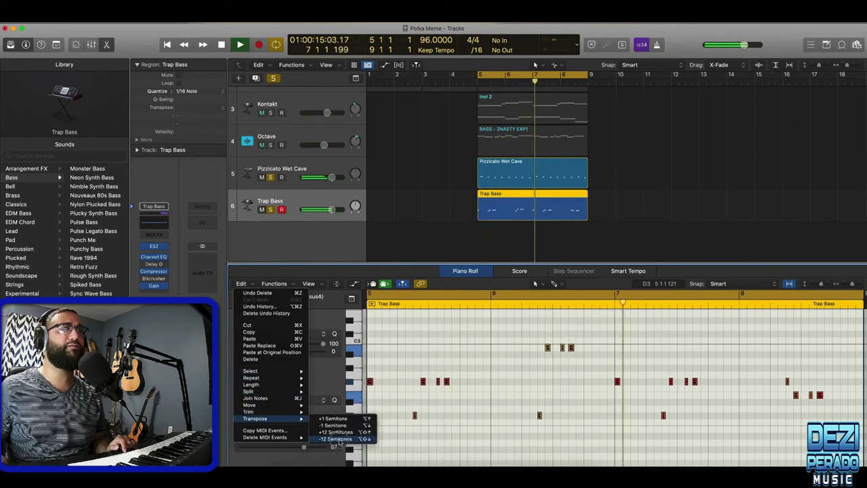
left_click(372, 440)
scroll(482, 358, "down", 5)
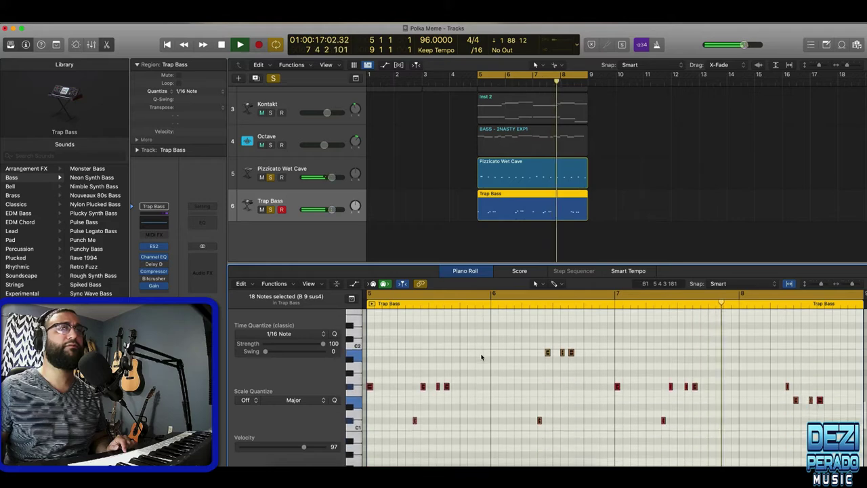
scroll(482, 357, "up", 3)
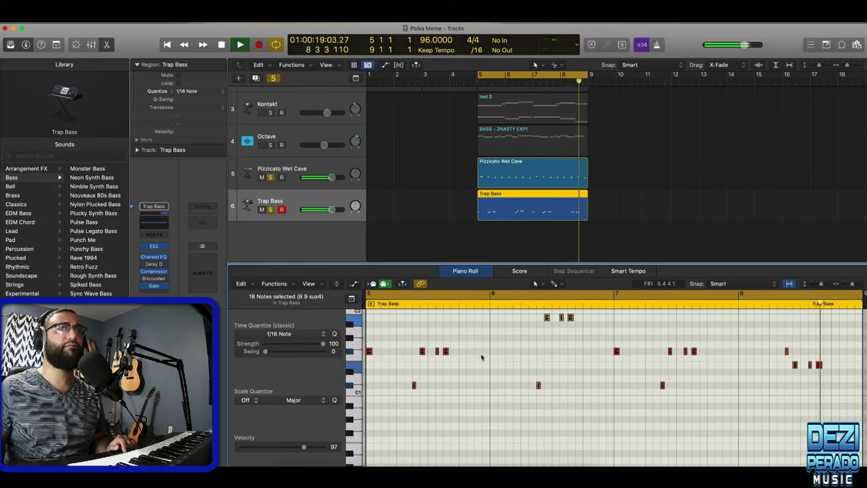
scroll(481, 357, "up", 3)
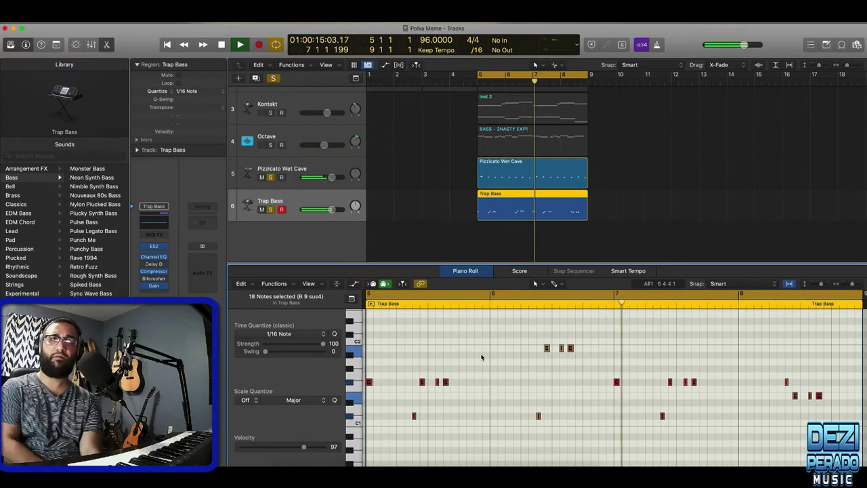
scroll(481, 357, "up", 1)
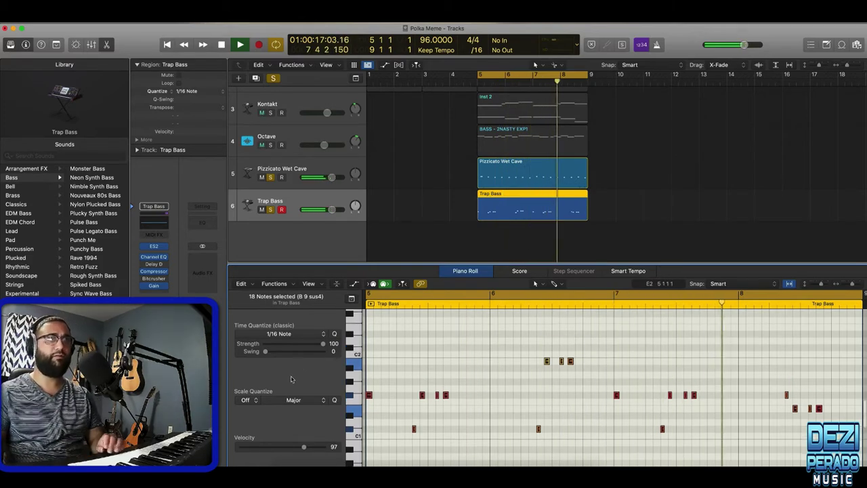
scroll(542, 380, "left", 1)
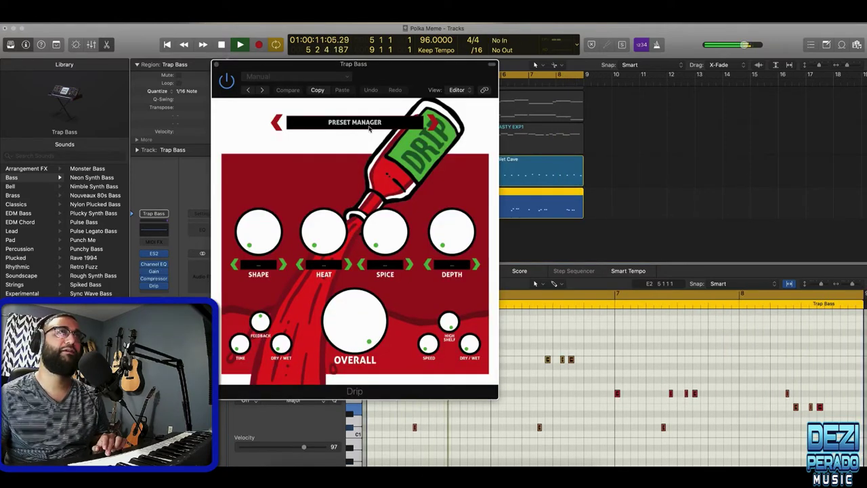
- Choose the 808 preset in the Drip effect on the Trap Bass track and close the plug-in window
left_click(345, 119)
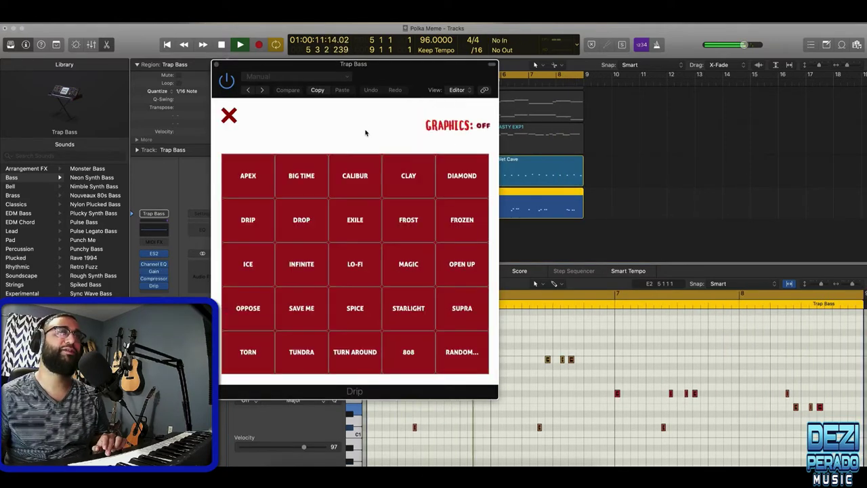
left_click(406, 358)
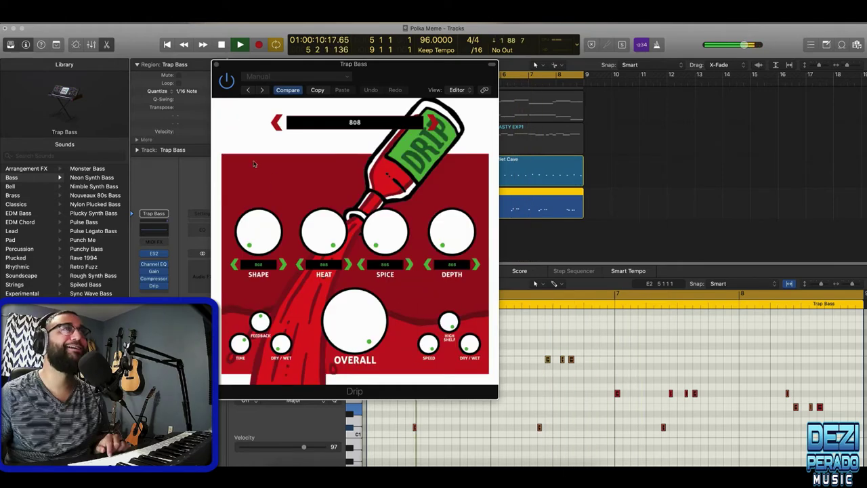
left_click(217, 66)
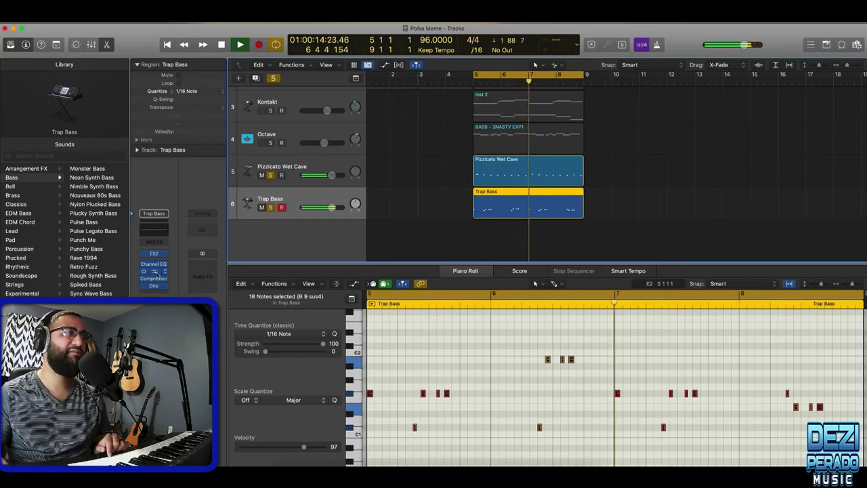
- Lower the Trap Bass track's Gain plug-in to -14.7 dB, close it and hide the note editor
left_click(154, 271)
left_click_drag(297, 204, 292, 218)
key("space")
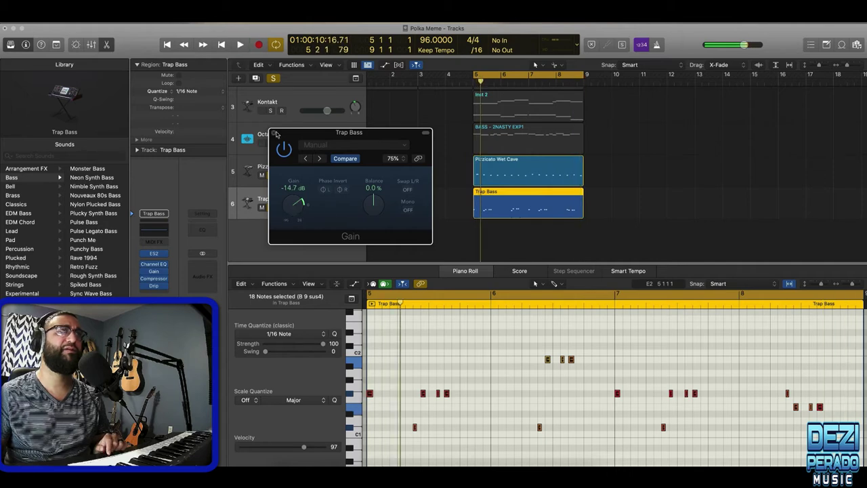
left_click(273, 133)
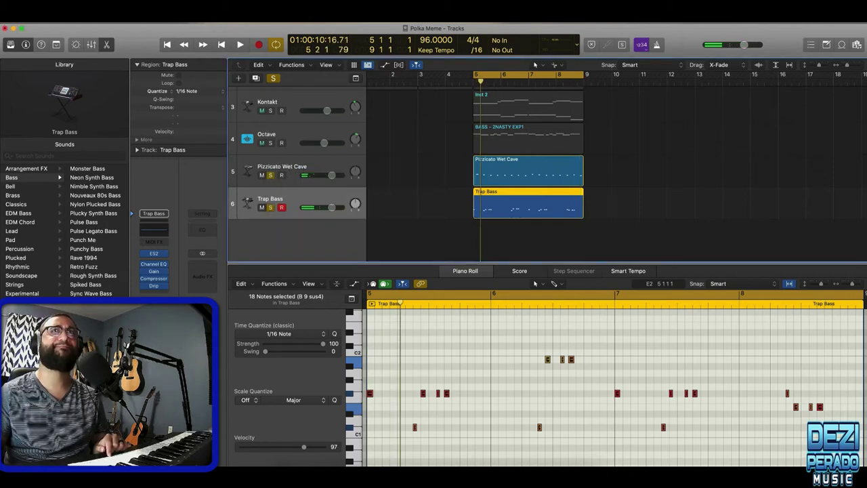
key("e")
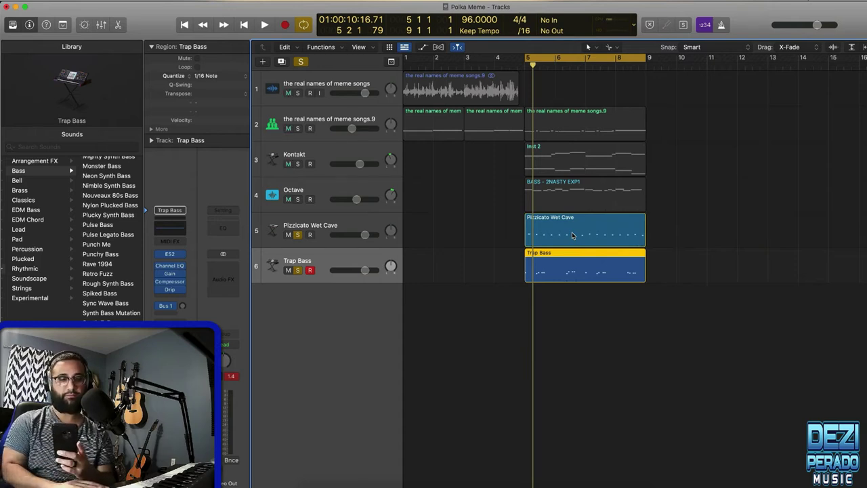
key("space")
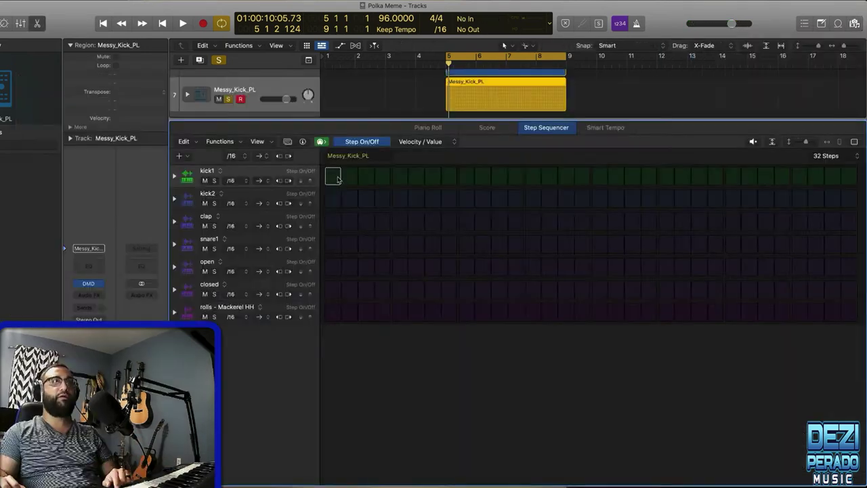
- Place kick1 hits on steps 1 and 4 of the 32-step Messy_Kick_PL pattern, auditioning the placement against the loop
left_click(332, 176)
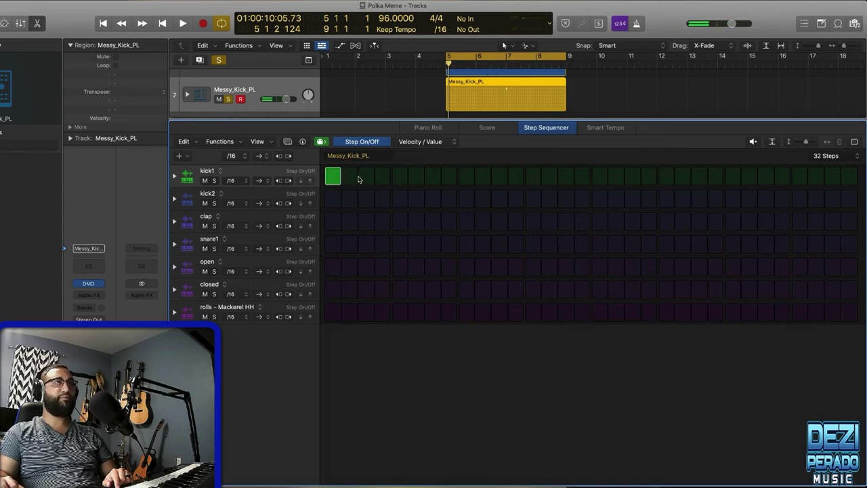
left_click(419, 178)
key("space")
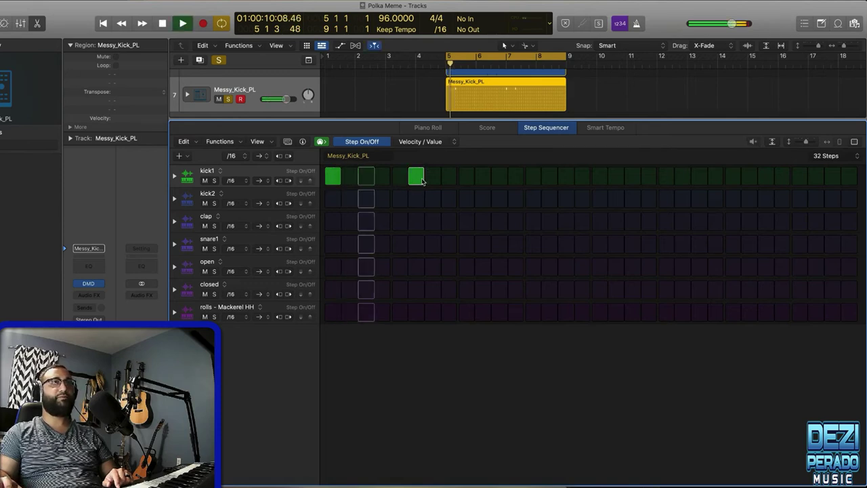
key("space")
left_click(420, 178)
key("space")
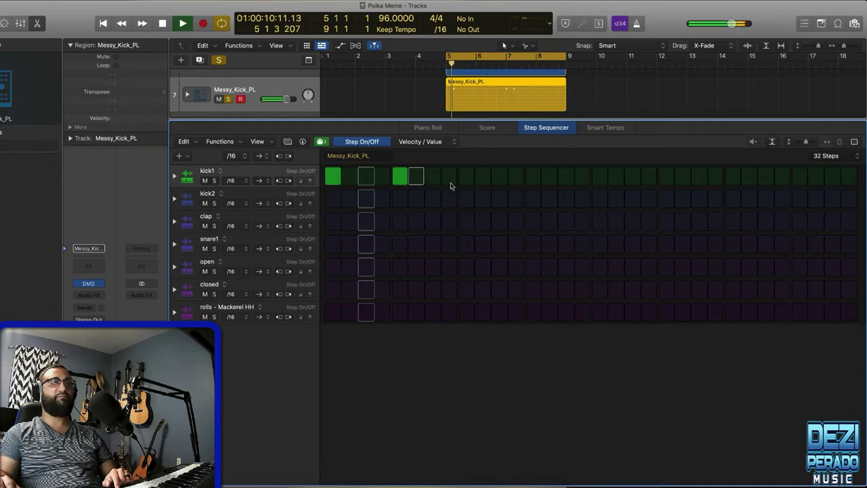
key("space")
left_click(382, 176)
key("space")
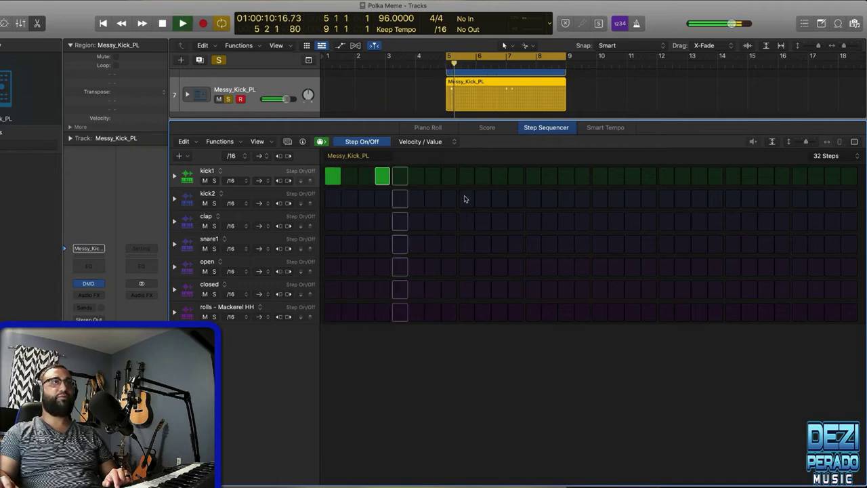
key("space")
key("space")
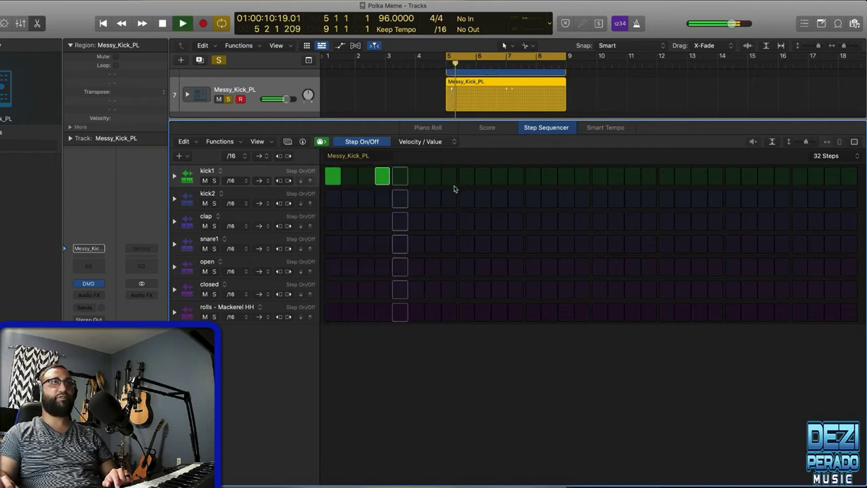
- Add kick1 hits on steps 8, 10 and 12 and play the pattern back
left_click(449, 177)
key("space")
left_click(483, 176)
left_click(516, 176)
key("space")
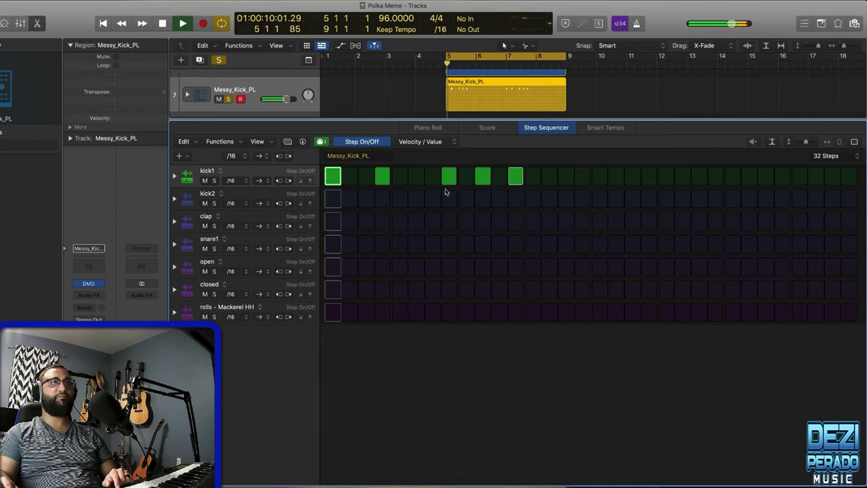
key("space")
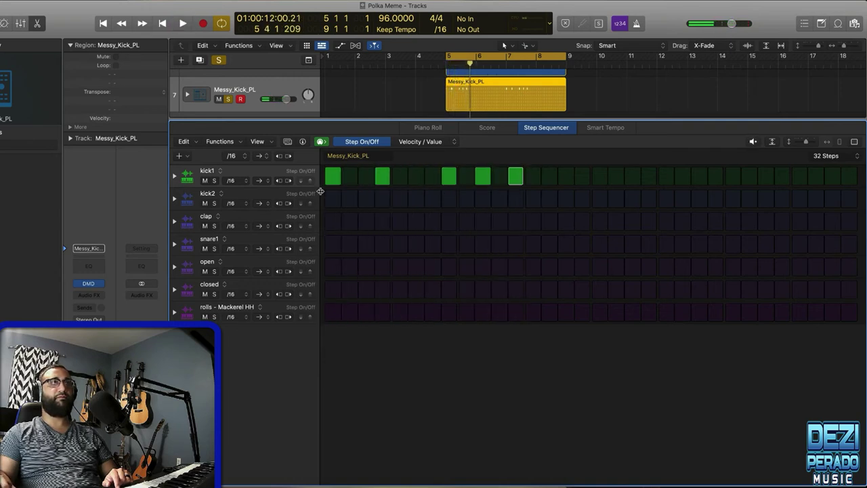
- Place clap hits on steps 5 and 13 and audition them with the kick
left_click(415, 221)
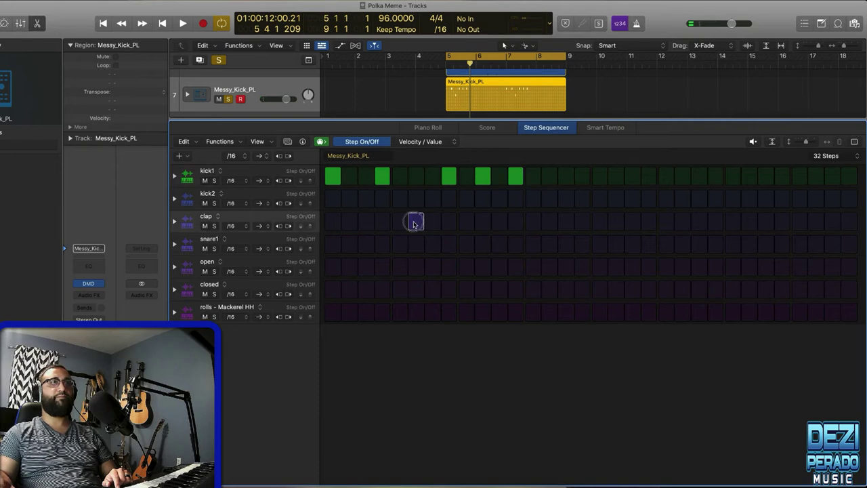
key("space")
left_click(416, 222)
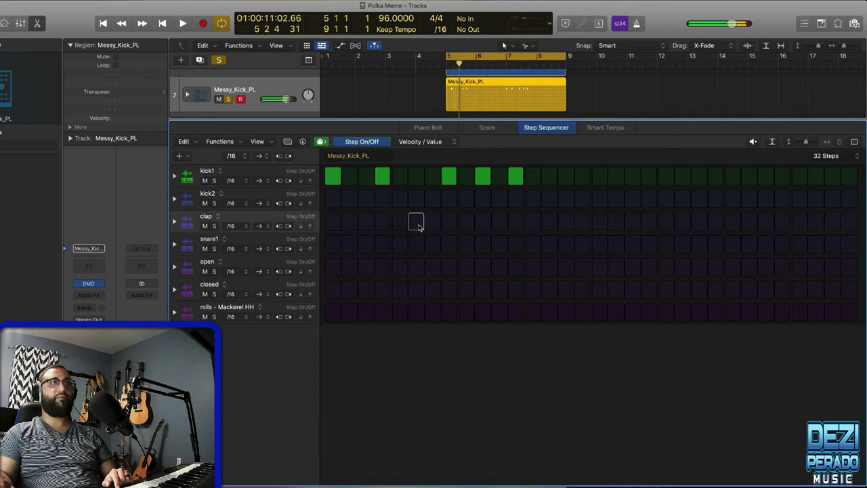
left_click(400, 222)
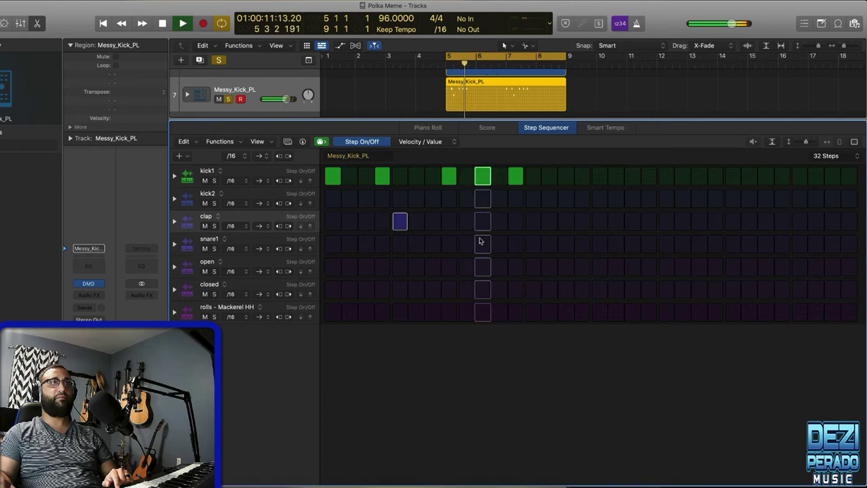
left_click(533, 222)
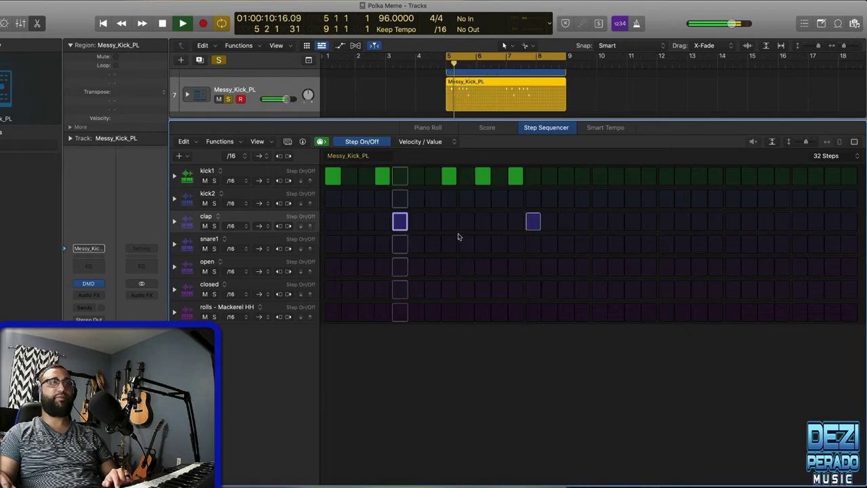
key("space")
key("space")
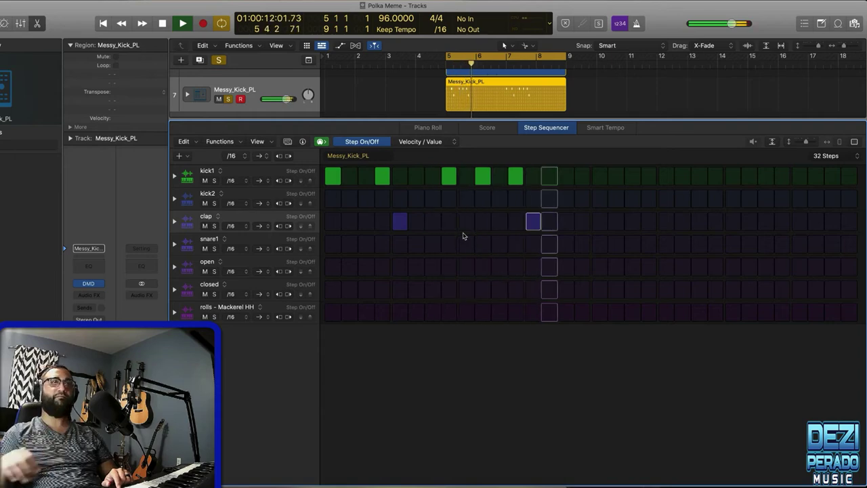
key("space")
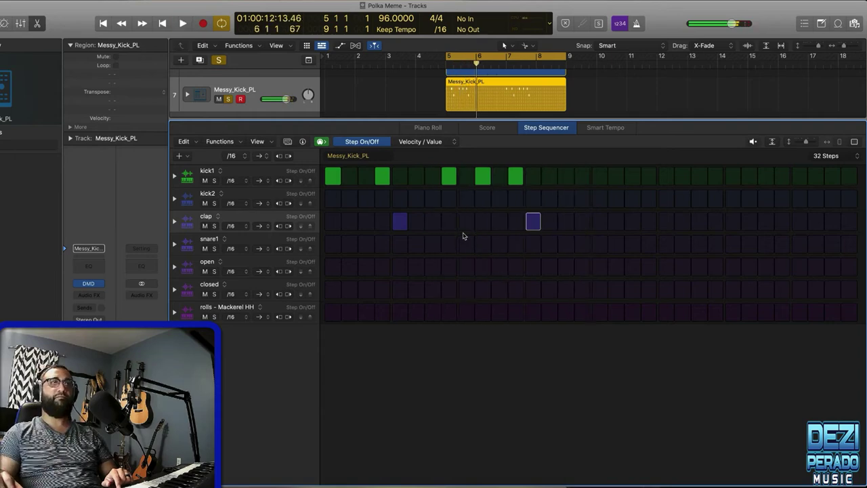
- Add closed hi-hat hits on steps 2, 3, 6, 7, 9 and 11
left_click(348, 290)
left_click(366, 290)
key("space")
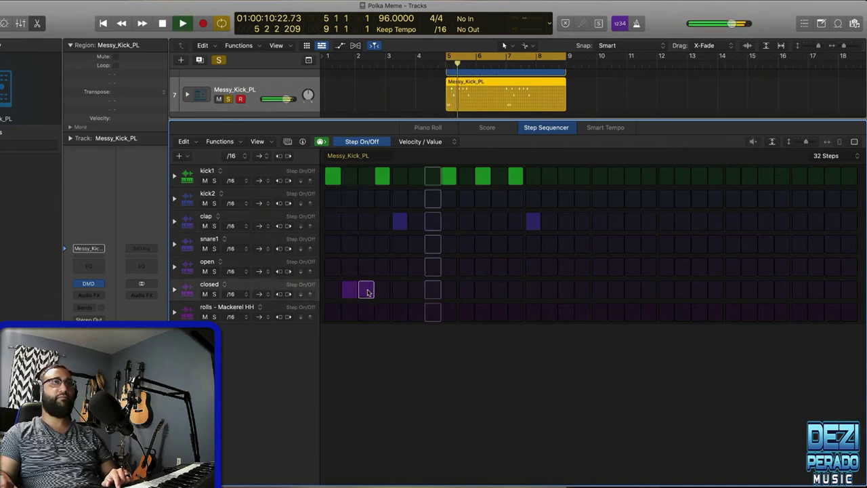
left_click(416, 290)
left_click(433, 290)
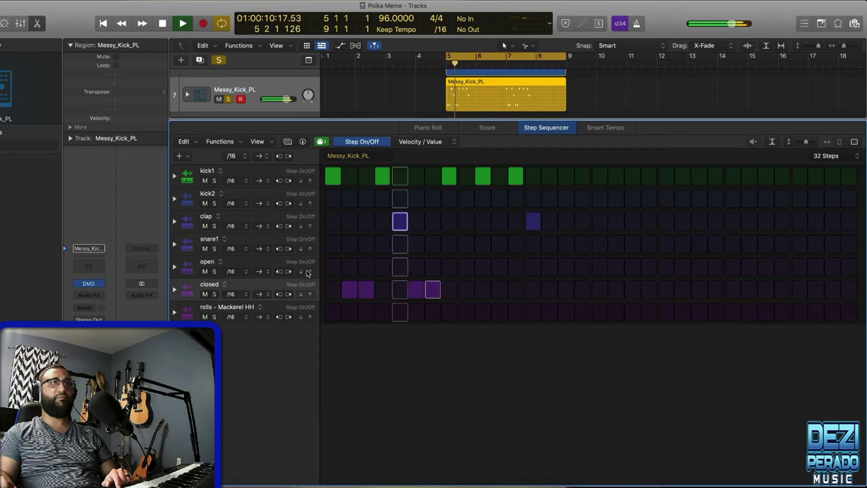
key("space")
left_click(466, 290)
left_click(499, 290)
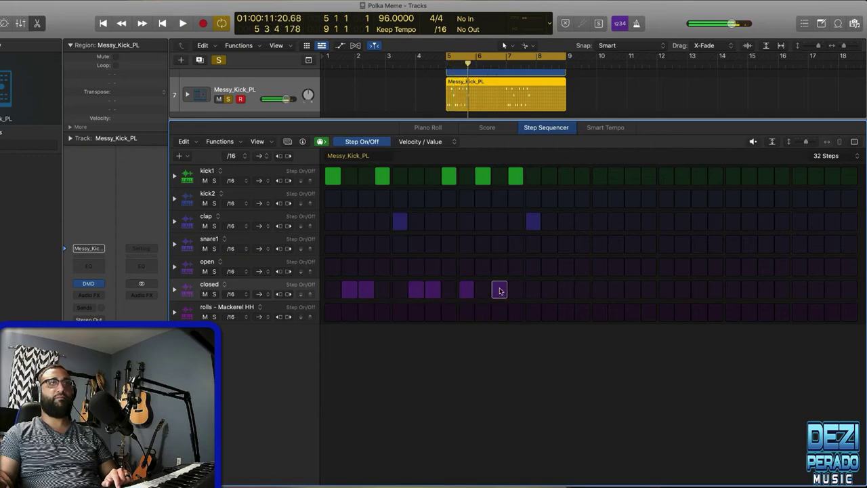
- Continue the closed hi-hat row with hits on steps 14, 15 and 16 and audition the pattern
key("space")
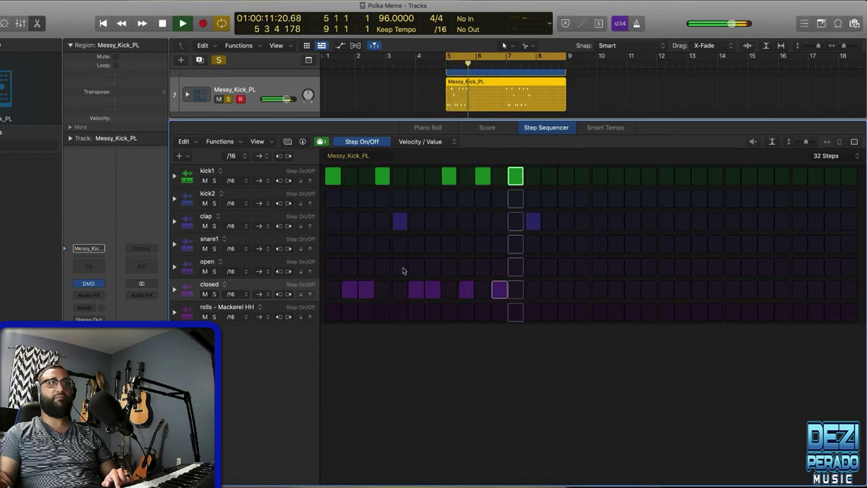
left_click(550, 290)
left_click(566, 290)
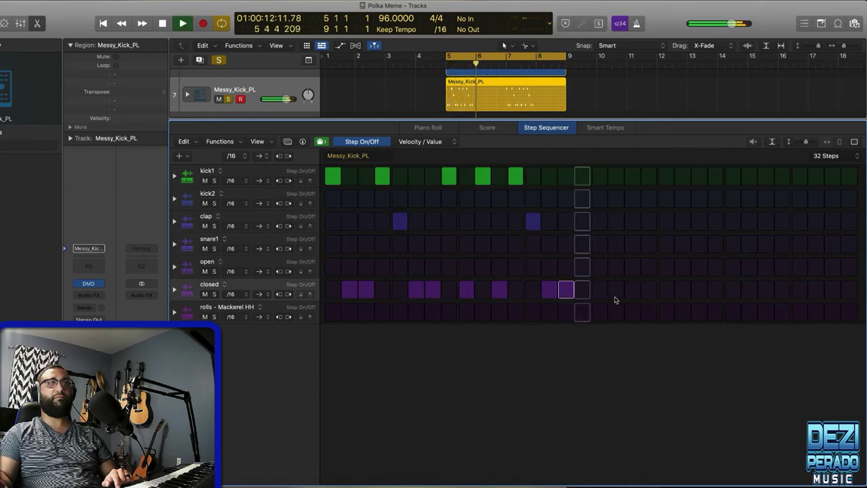
key("space")
left_click(582, 290)
key("space")
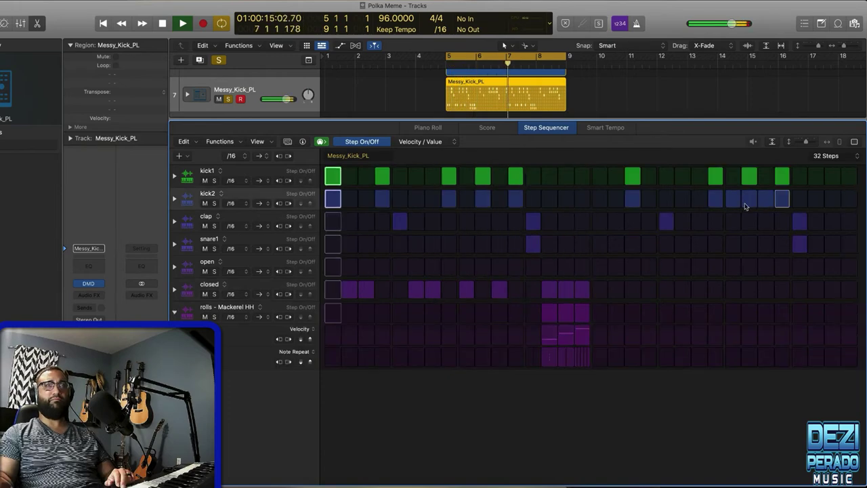
- Remove the kick2 hit on step 25 and extend the drum pattern to 64 steps
left_click(733, 198)
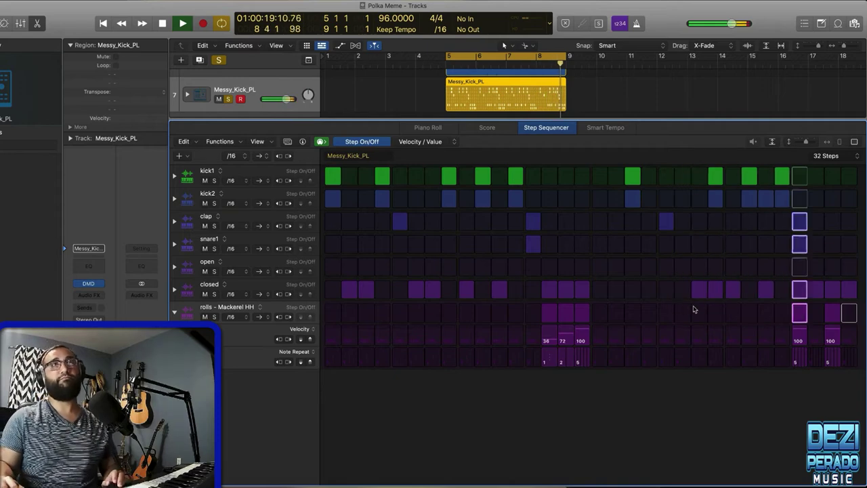
key("space")
left_click(826, 161)
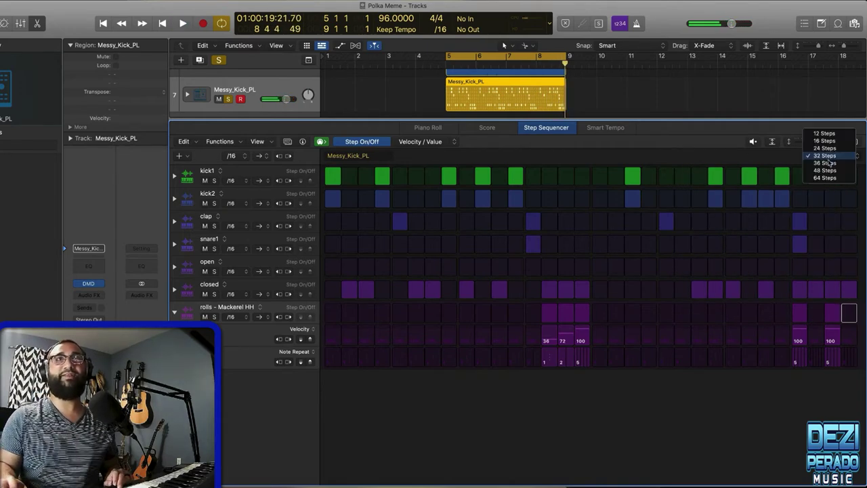
left_click(826, 178)
key("space")
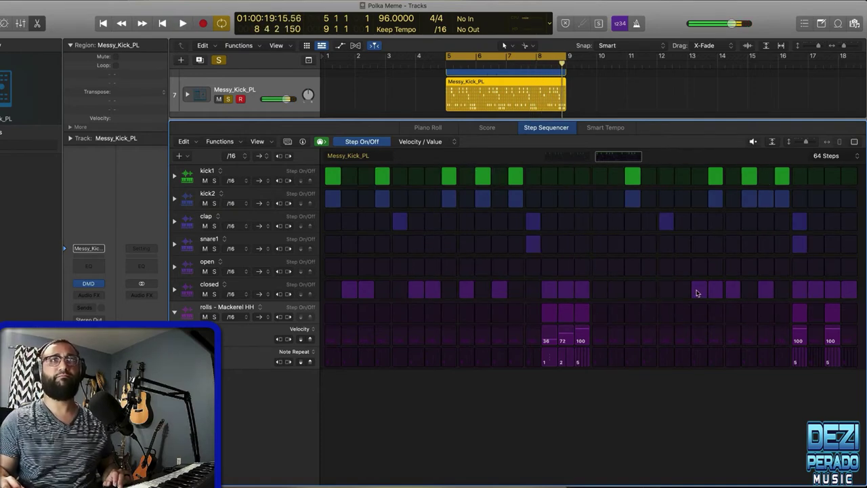
- Add rolls hits on steps 25 and 27 of the pattern's second half, raise the note repeat on step 25 and play it back
key("space")
left_click(733, 313)
left_click(772, 317)
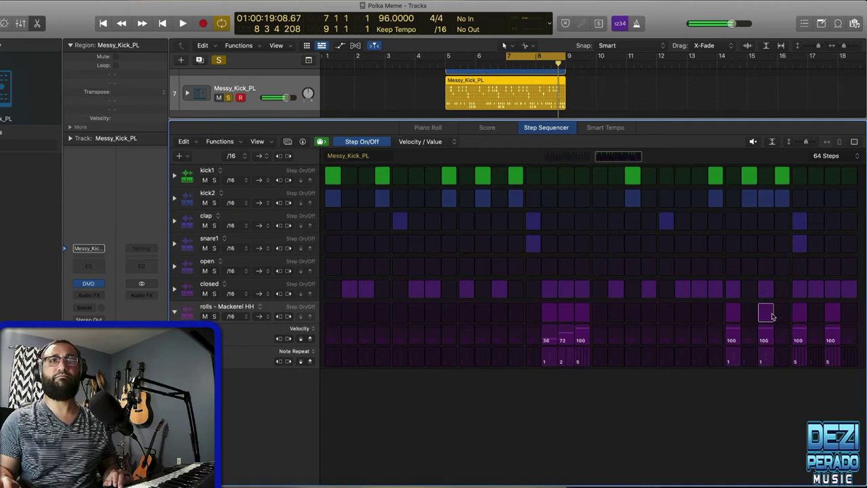
mouse_move(731, 360)
left_mouse_down()
mouse_move(768, 359)
mouse_move(738, 359)
left_mouse_up()
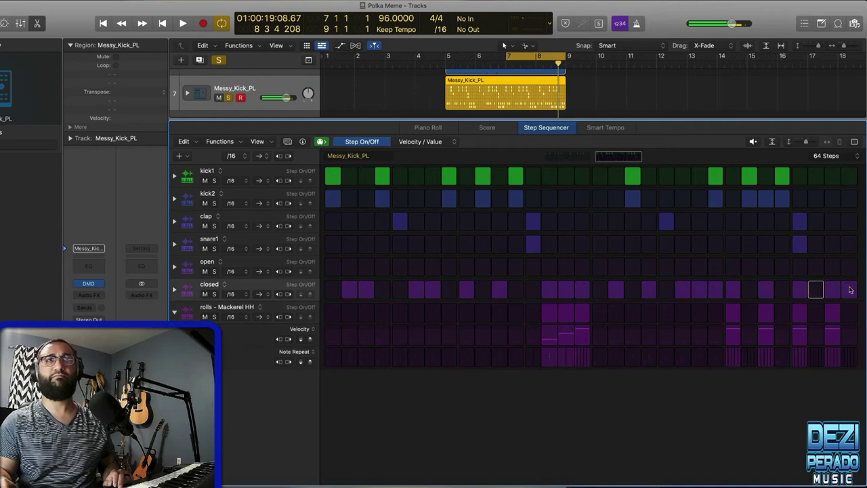
key("space")
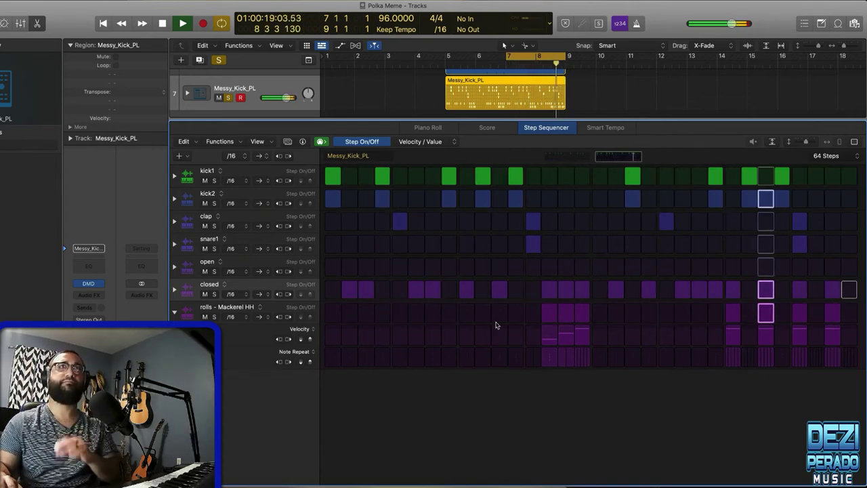
key("space")
- Review the finished Messy_Kick_PL pattern in the step sequencer and return to the full track view
key("e")
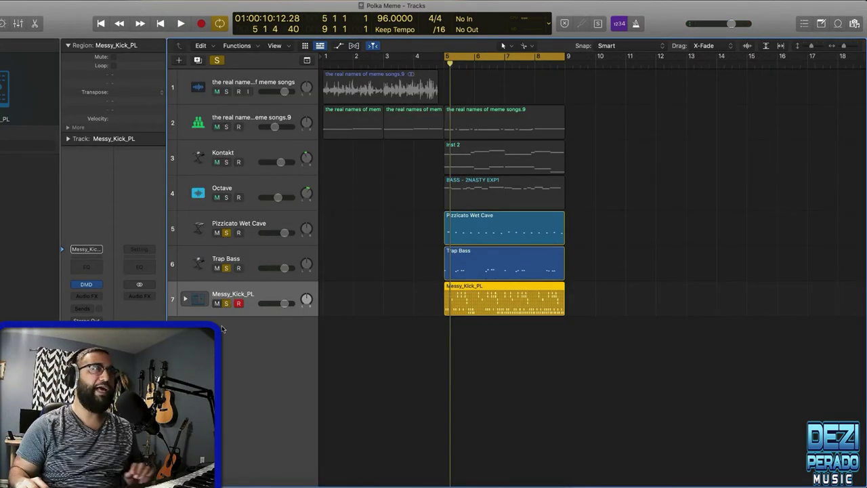
left_click(186, 299)
left_click(186, 299)
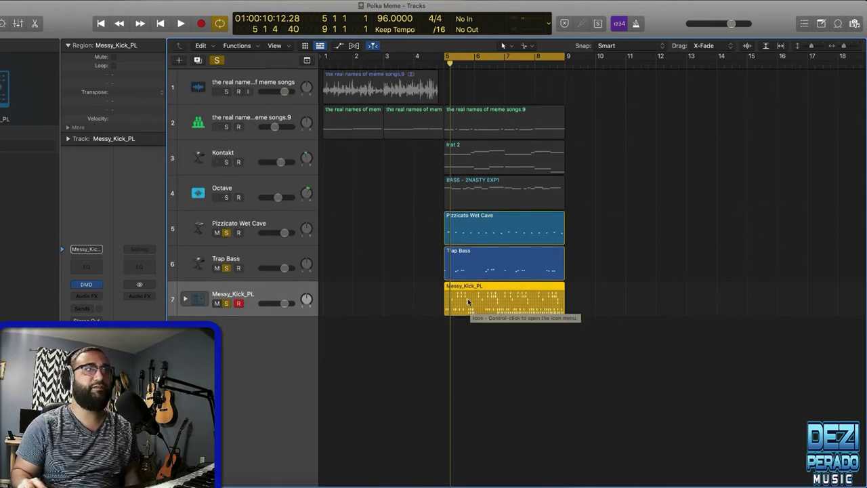
double_click(464, 301)
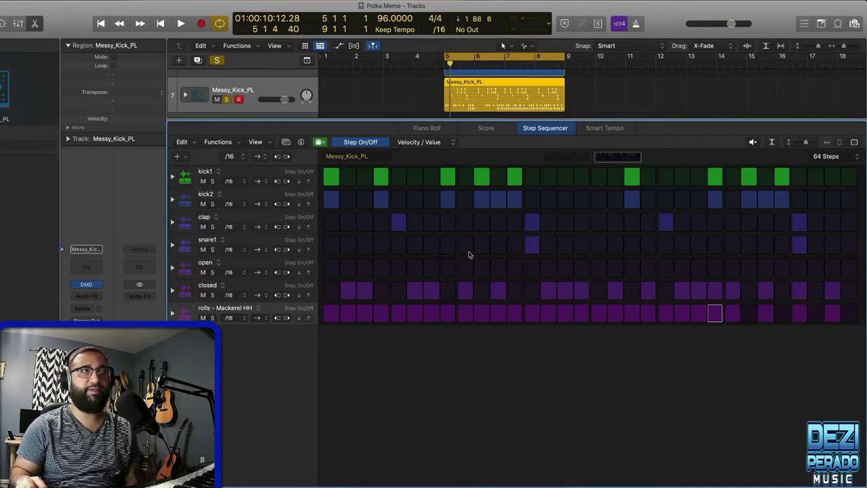
left_click(37, 26)
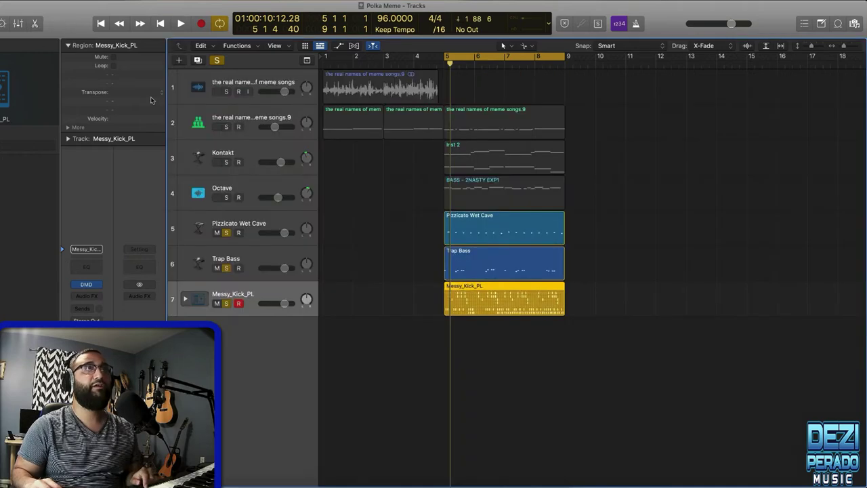
- Convert the Messy_Kick_PL pattern region to a MIDI region
right_click(466, 298)
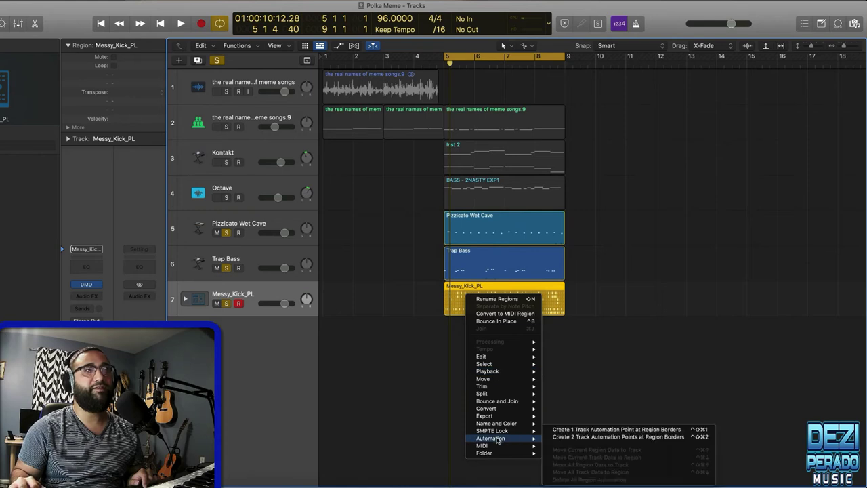
mouse_move(496, 446)
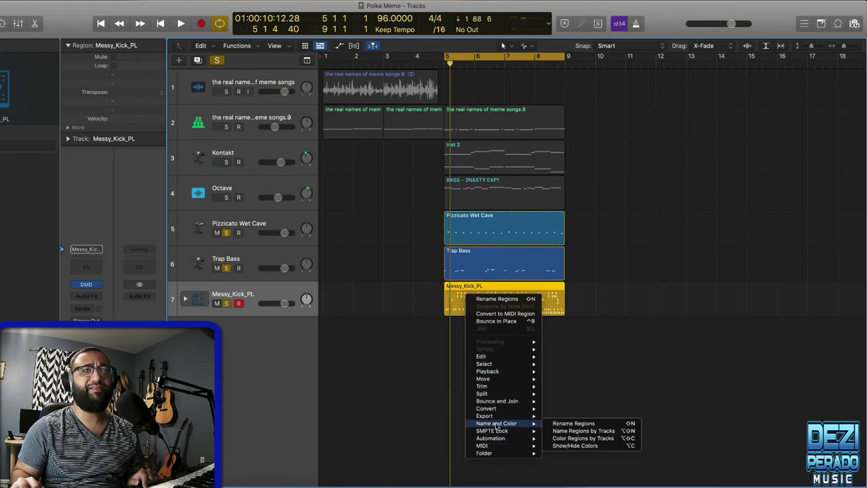
mouse_move(496, 416)
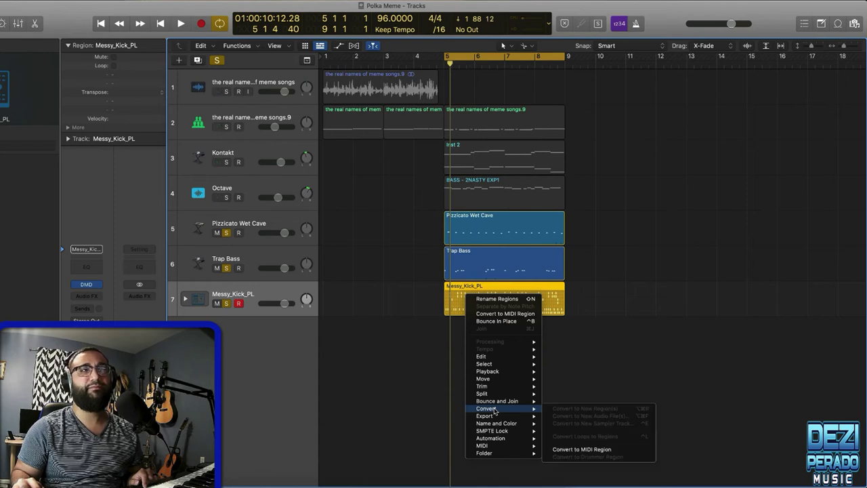
left_click(580, 450)
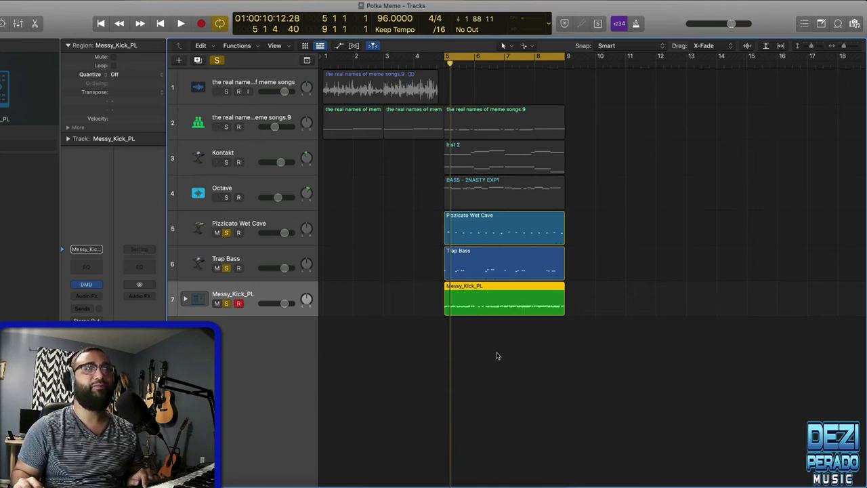
- Inspect the converted Messy_Kick_PL drum notes in the piano roll, audition the rolls row and return to the track view
double_click(472, 304)
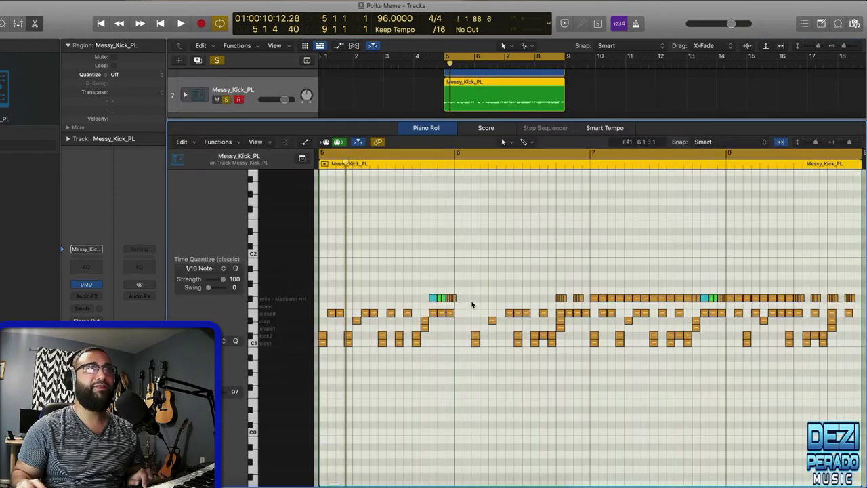
scroll(387, 264, "left", 3)
scroll(387, 266, "right", 2)
scroll(379, 291, "left", 3)
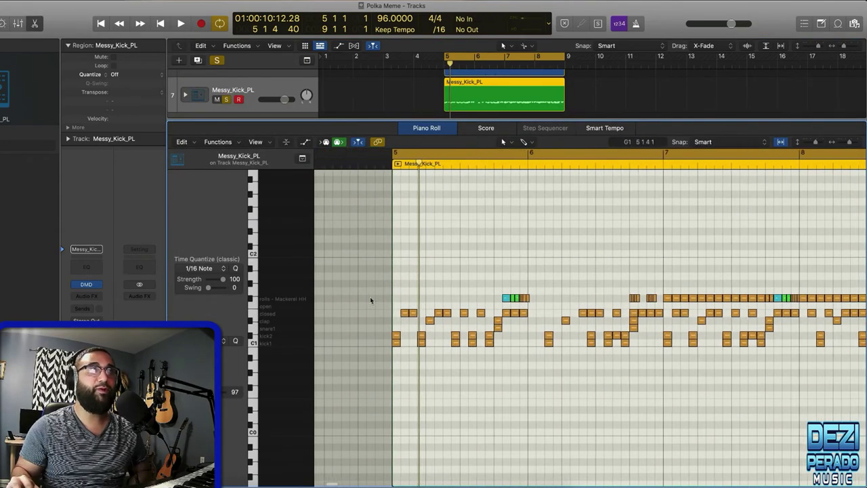
left_click(256, 303)
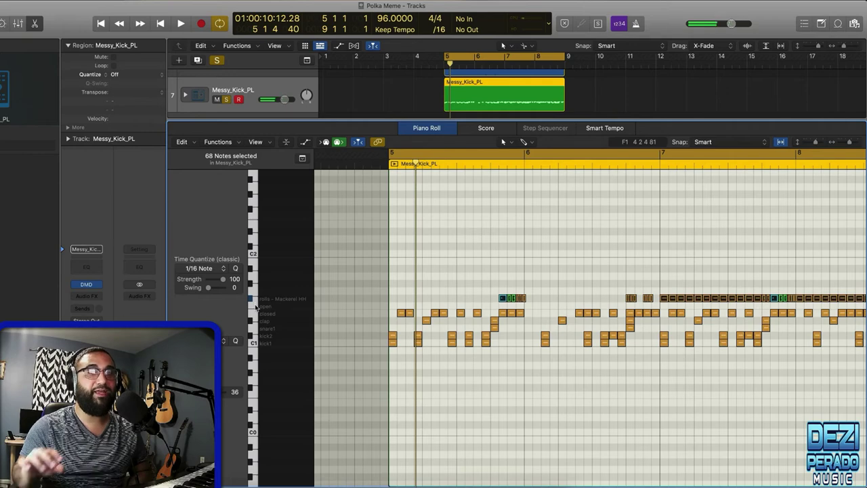
left_click(34, 24)
- Separate the Messy_Kick_PL MIDI region by note pitch and expand the drum track stack into its individual drum tracks
right_click(466, 298)
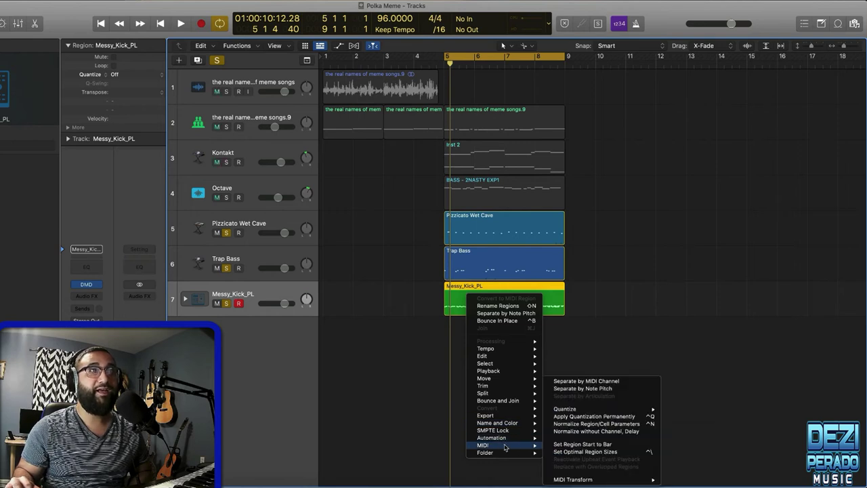
left_click(579, 389)
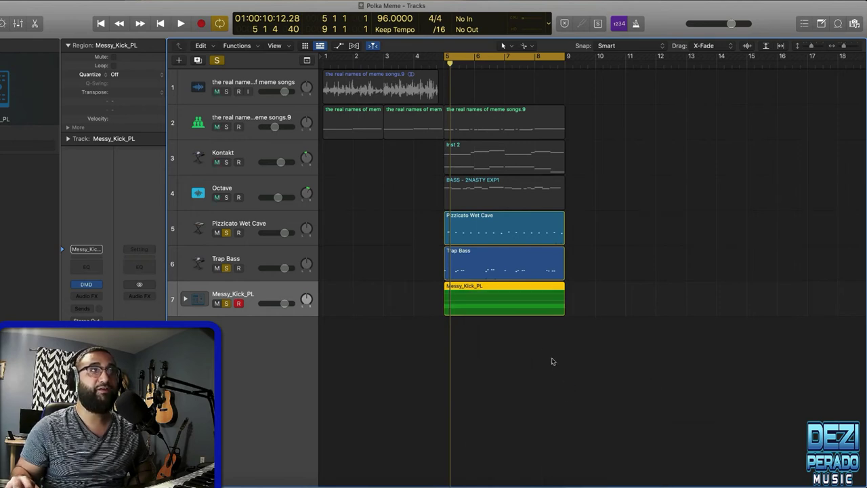
left_click(186, 300)
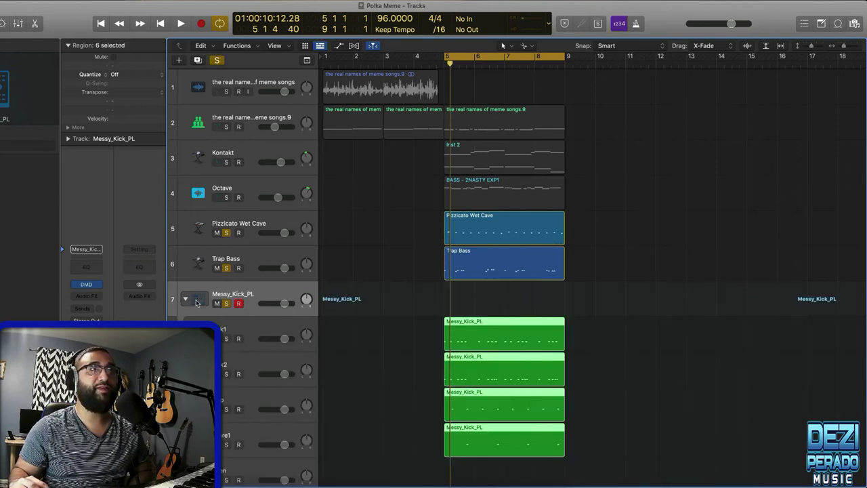
scroll(330, 331, "down", 3)
scroll(330, 331, "down", 3)
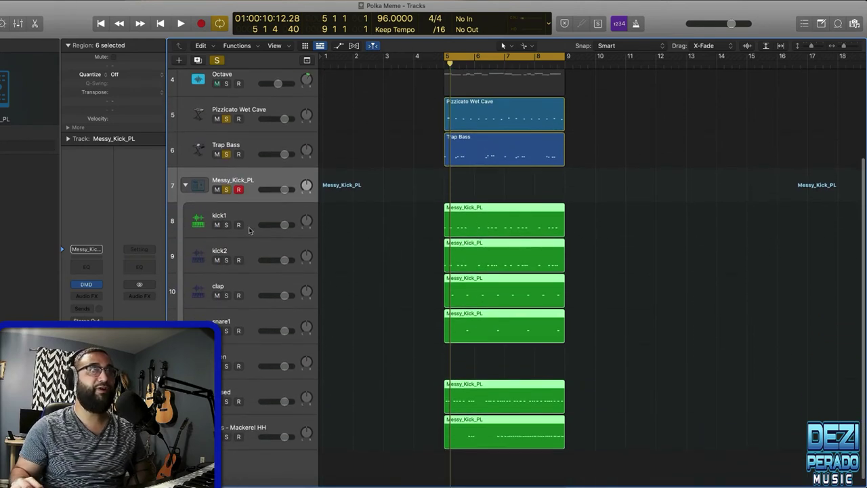
- Examine the separated kick1 and clap regions in the piano roll and close the editor
left_click(475, 226)
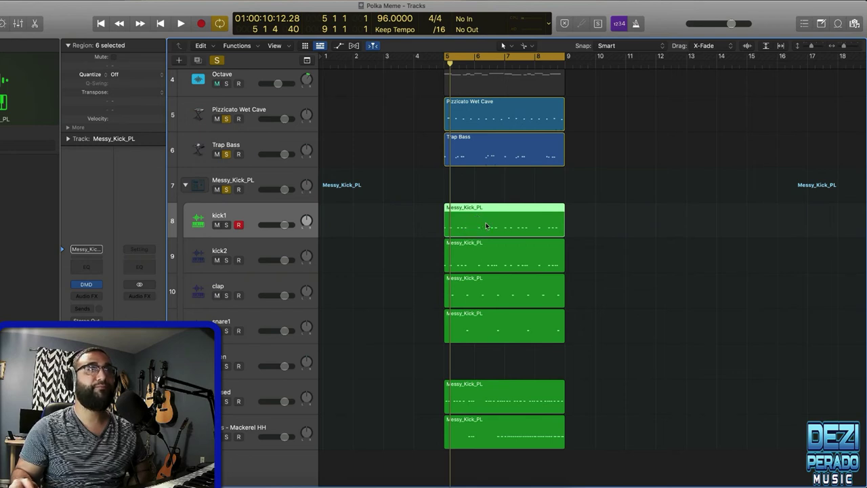
double_click(486, 226)
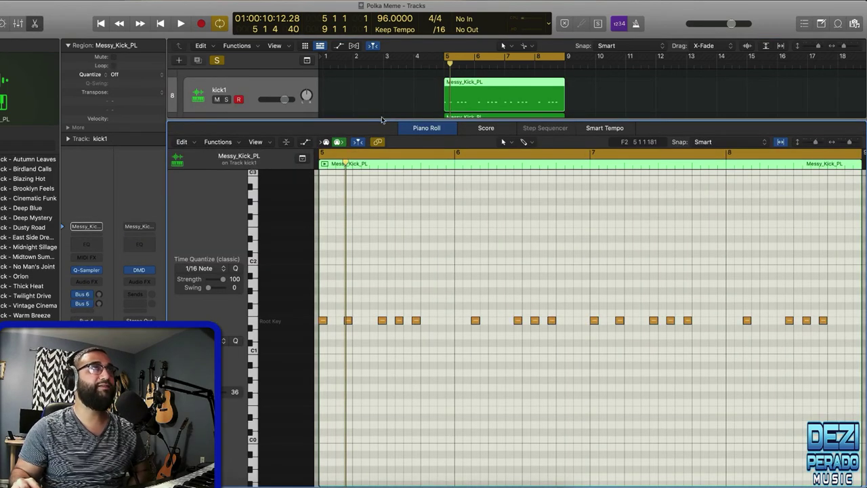
key("e")
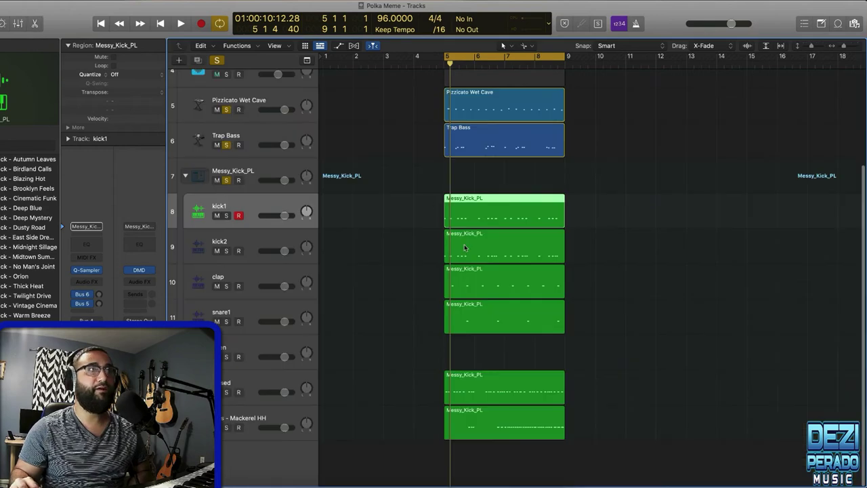
double_click(486, 288)
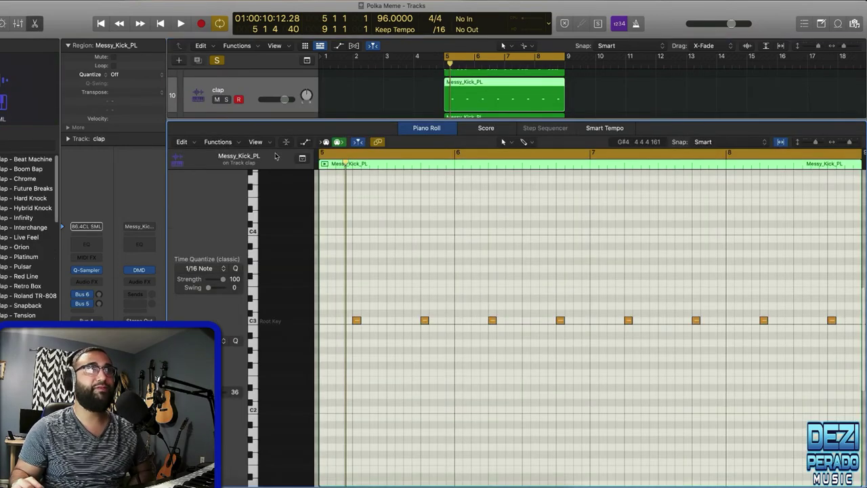
left_click(32, 24)
- Go through the kick2, clap, snare1 and open tracks of the drum stack one by one
left_click(256, 258)
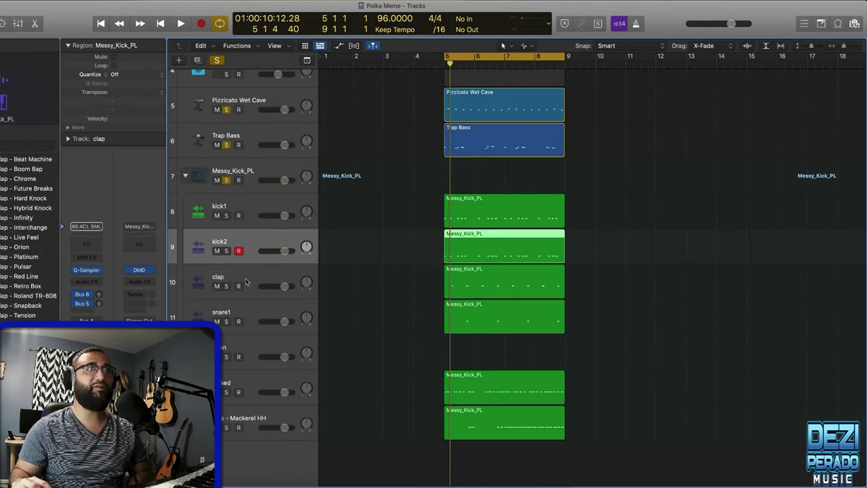
left_click(247, 279)
left_click(245, 315)
left_click(243, 352)
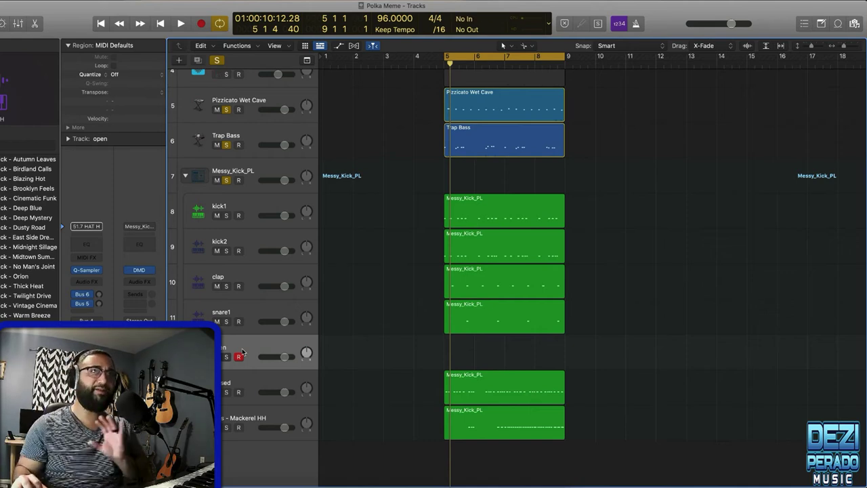
scroll(242, 352, "up", 3)
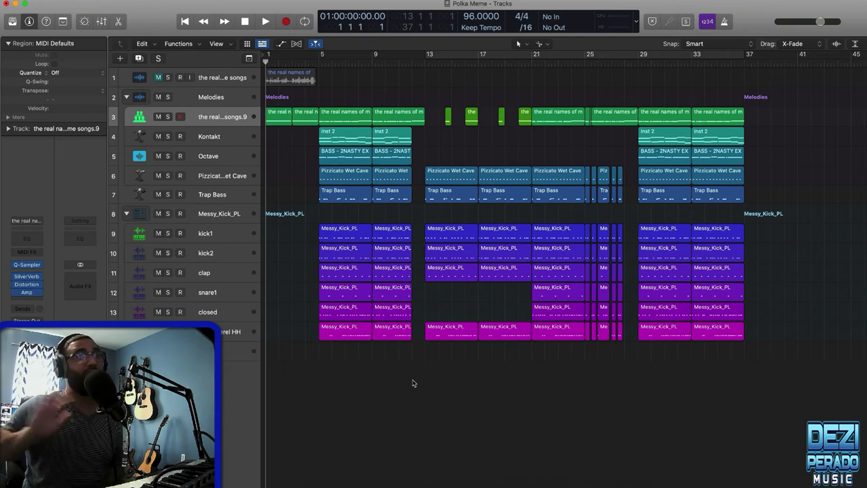
- Delete the empty open hi-hat track from the drum stack
left_click(207, 351)
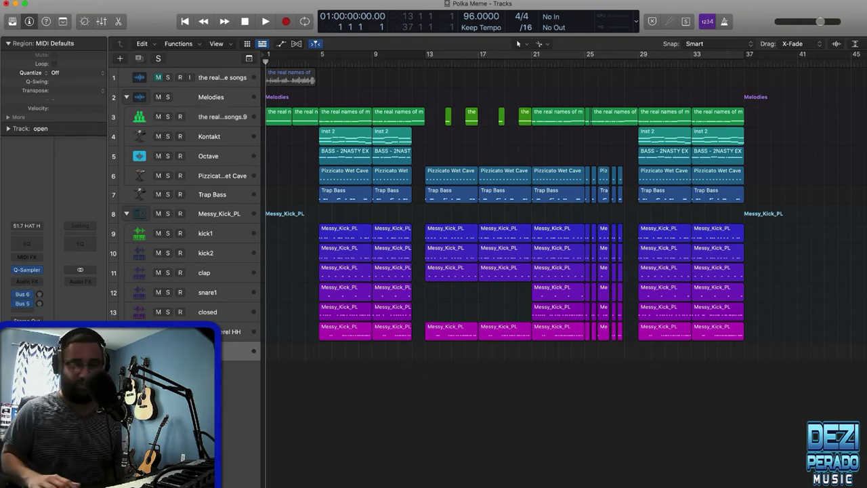
left_click(208, 332)
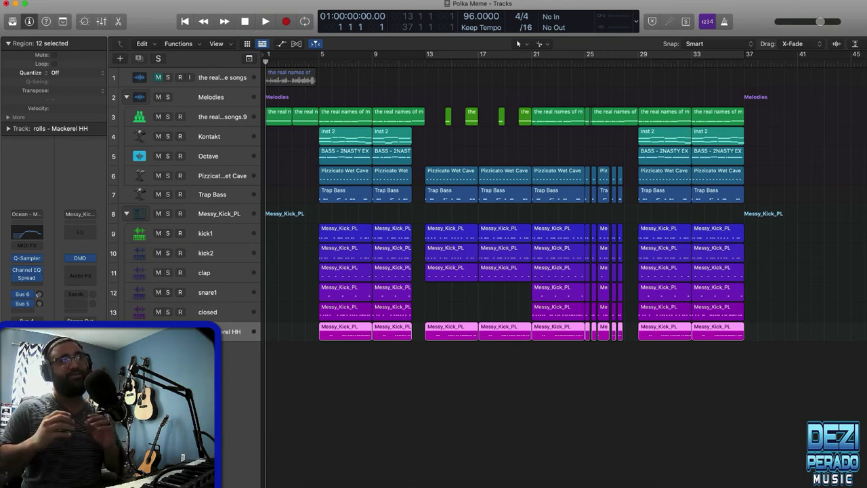
- Select the meme song sampler track, play the arrangement from bar 1 and turn on cycling over bars 13 to 37
left_click(191, 119)
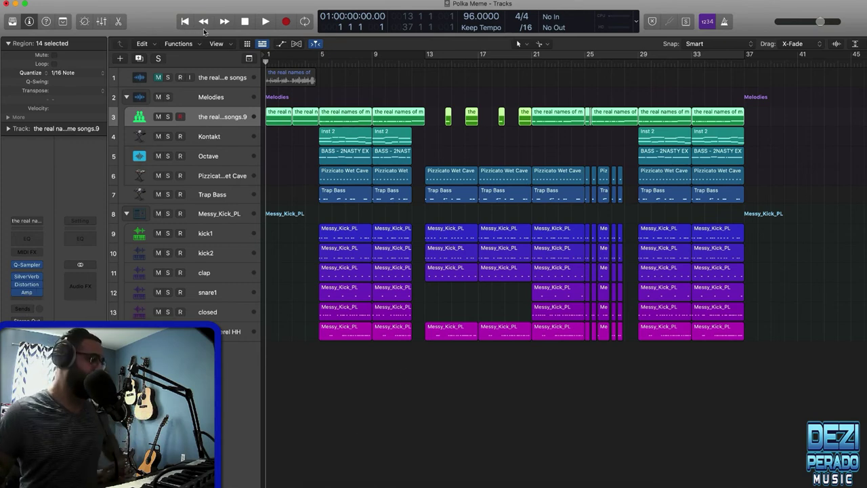
left_click(264, 21)
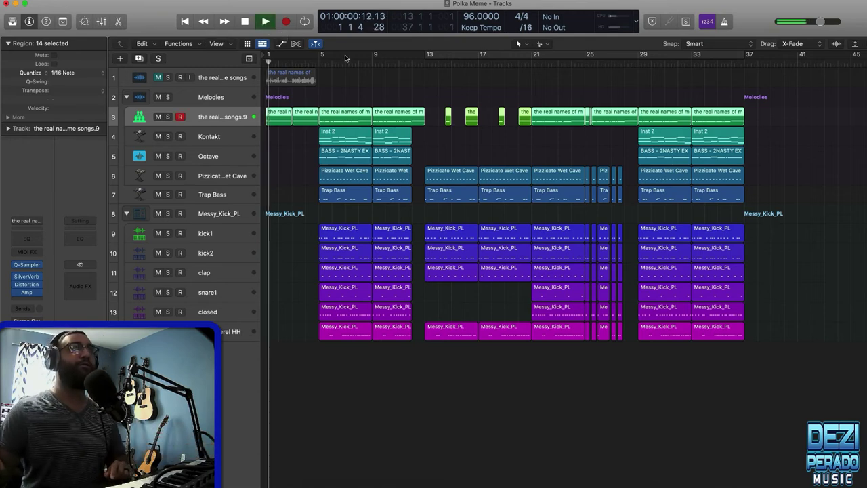
key("c")
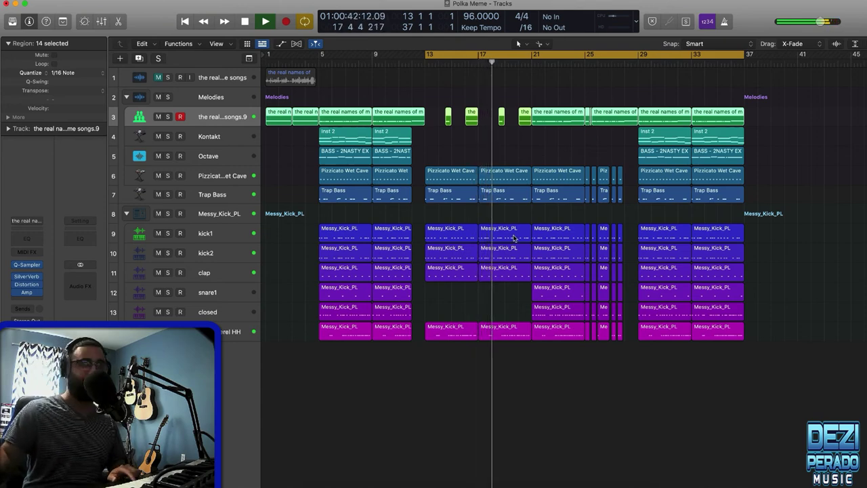
- Follow the playback through the breakdown, examining the chopped pizzicato, bass and drum regions between bars 25 and 29
scroll(535, 237, "up", 3)
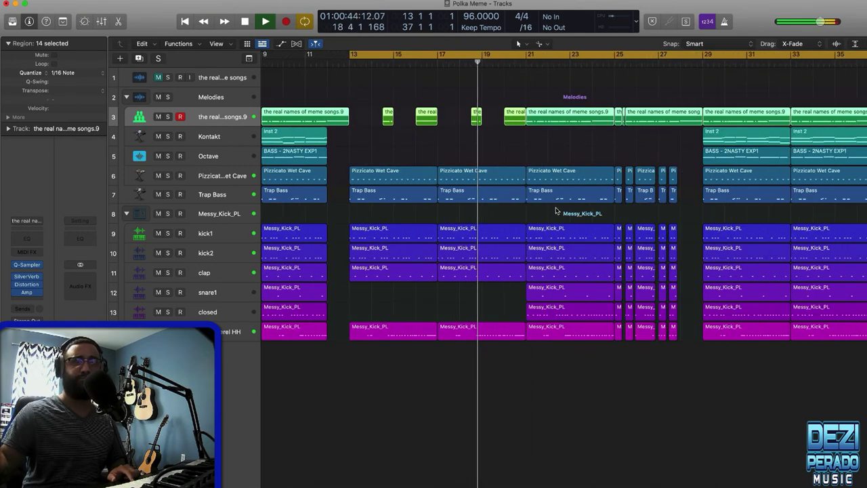
scroll(492, 203, "right", 1)
scroll(494, 205, "right", 5)
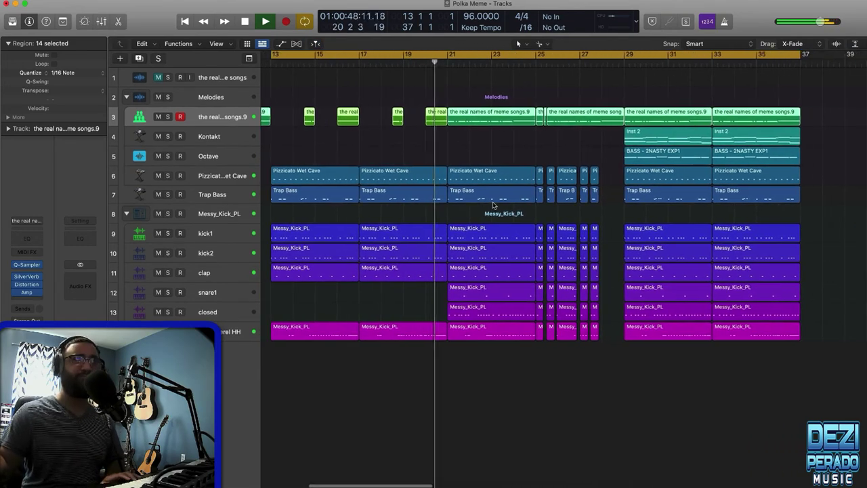
scroll(493, 204, "up", 4)
scroll(493, 201, "up", 3)
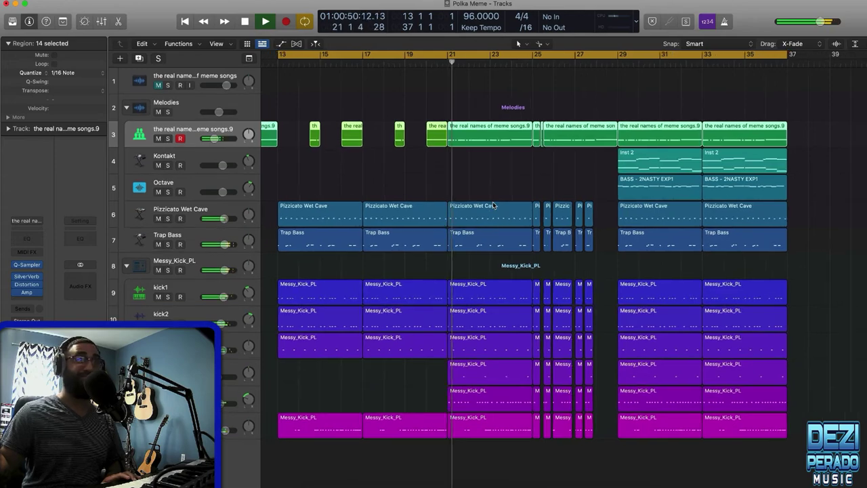
scroll(500, 205, "right", 4)
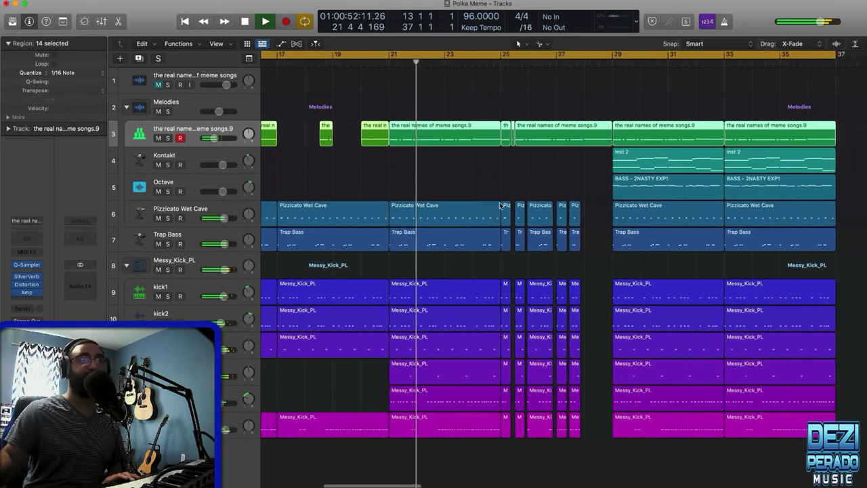
scroll(499, 203, "up", 3)
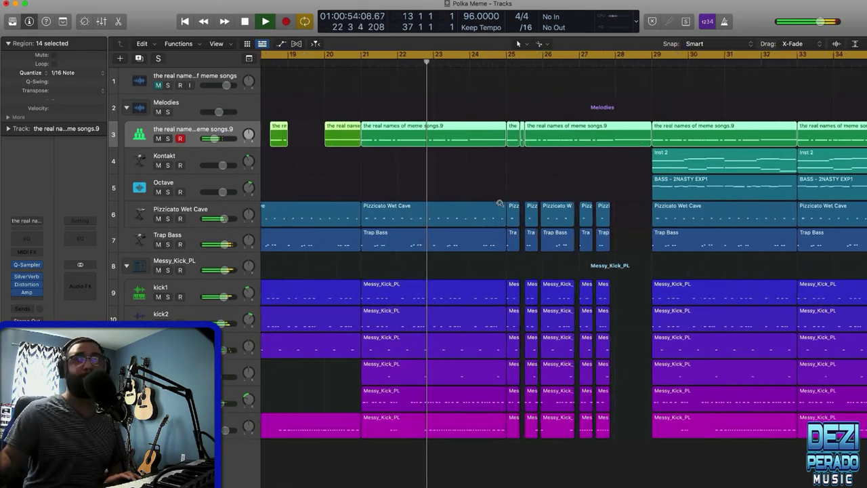
scroll(416, 245, "right", 3)
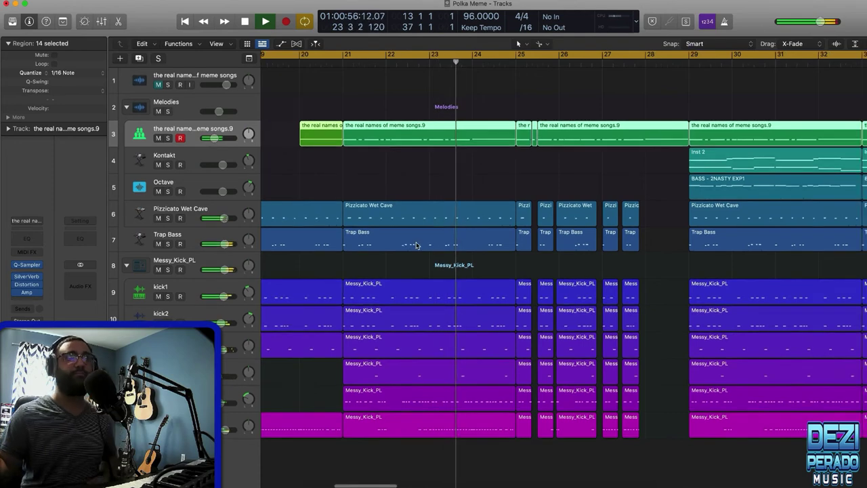
scroll(417, 246, "up", 3)
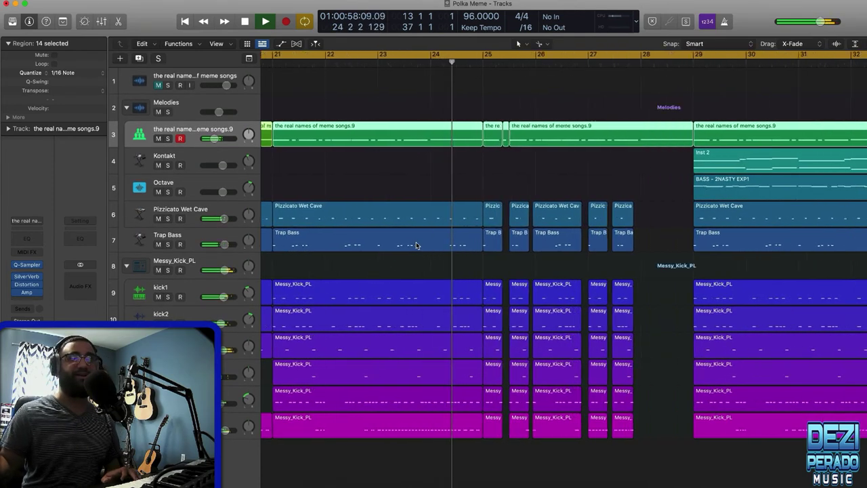
scroll(417, 245, "right", 3)
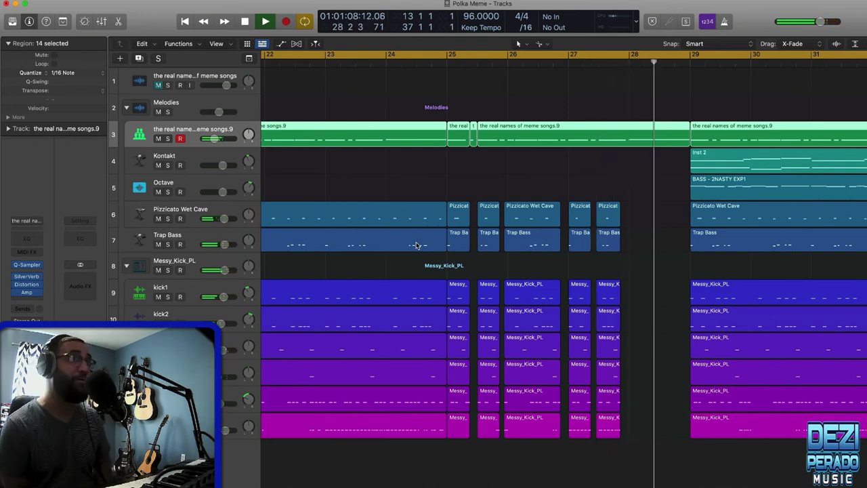
key("super+Left")
key("super+Left")
key("super+Left")
key("super+Left")
key("super+Left")
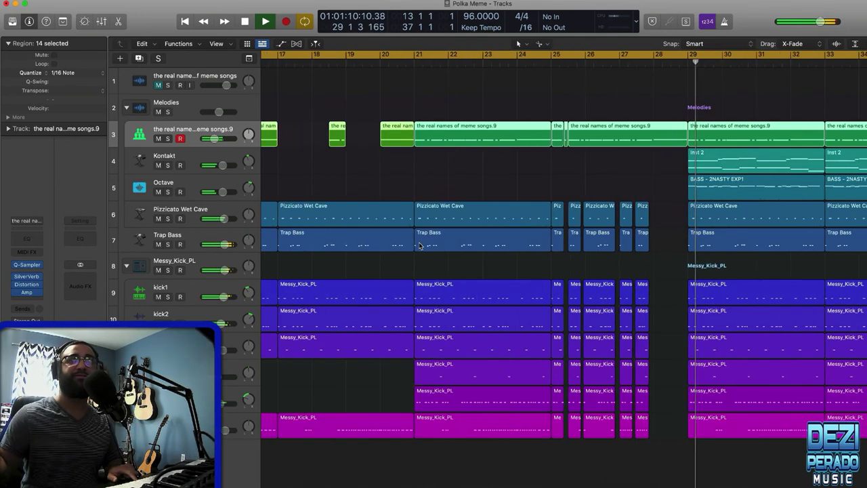